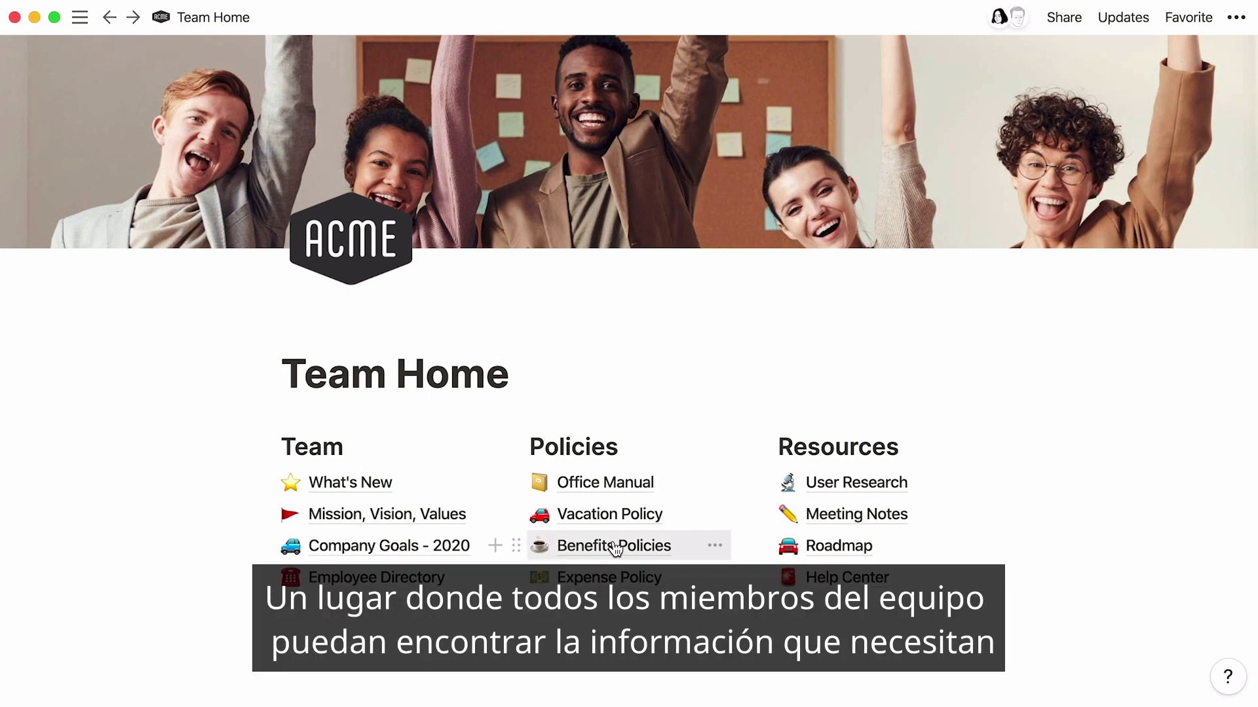
Look through the existing Benefits Policies page and the template gallery from the sidebar.
left_click(614, 549)
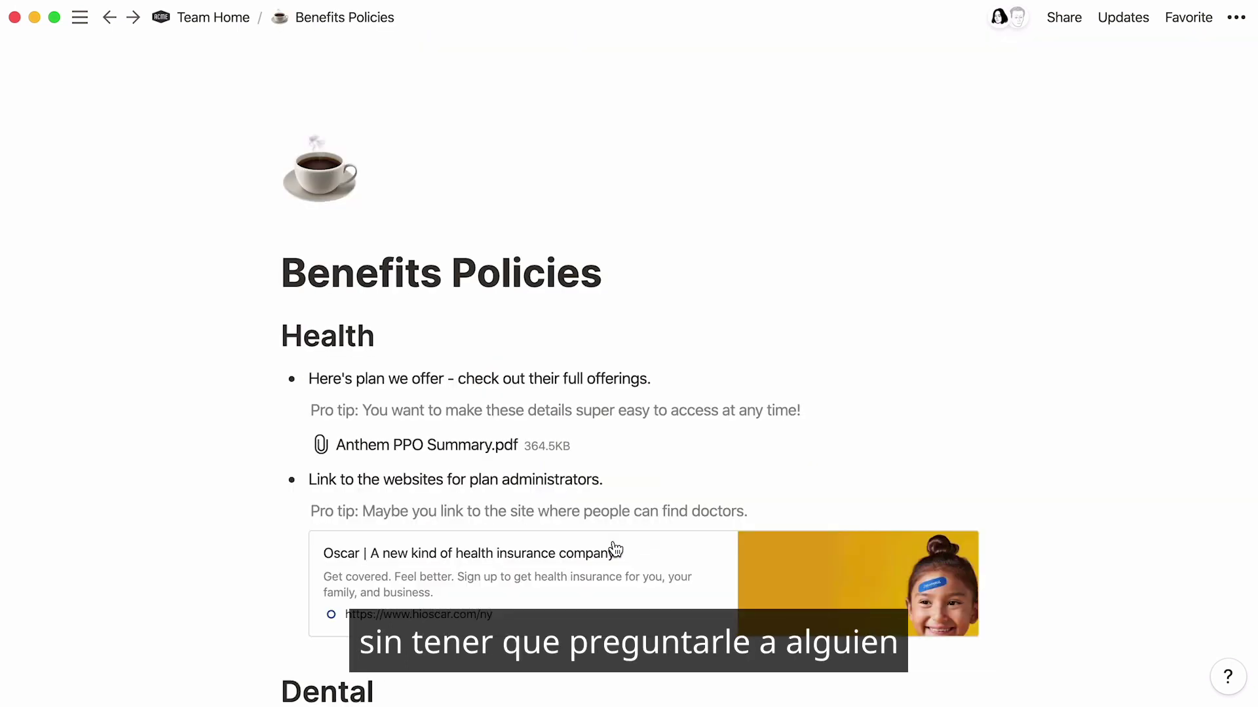
left_click(236, 22)
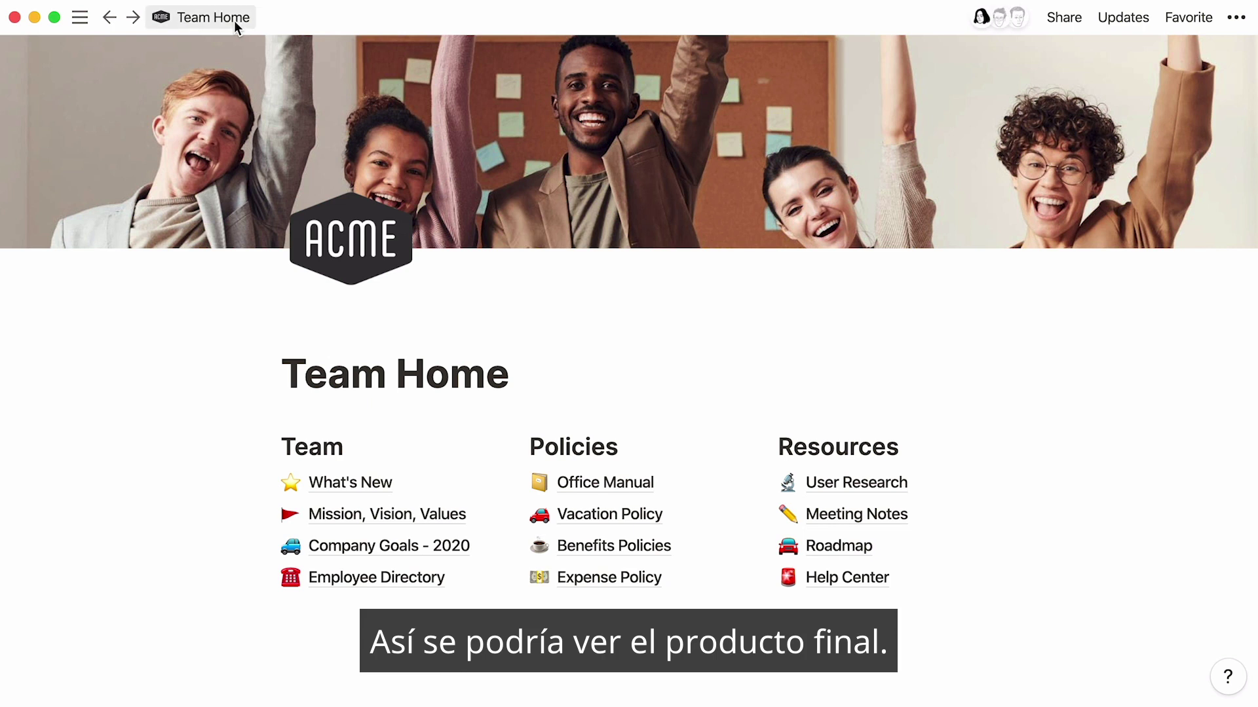
left_click(81, 17)
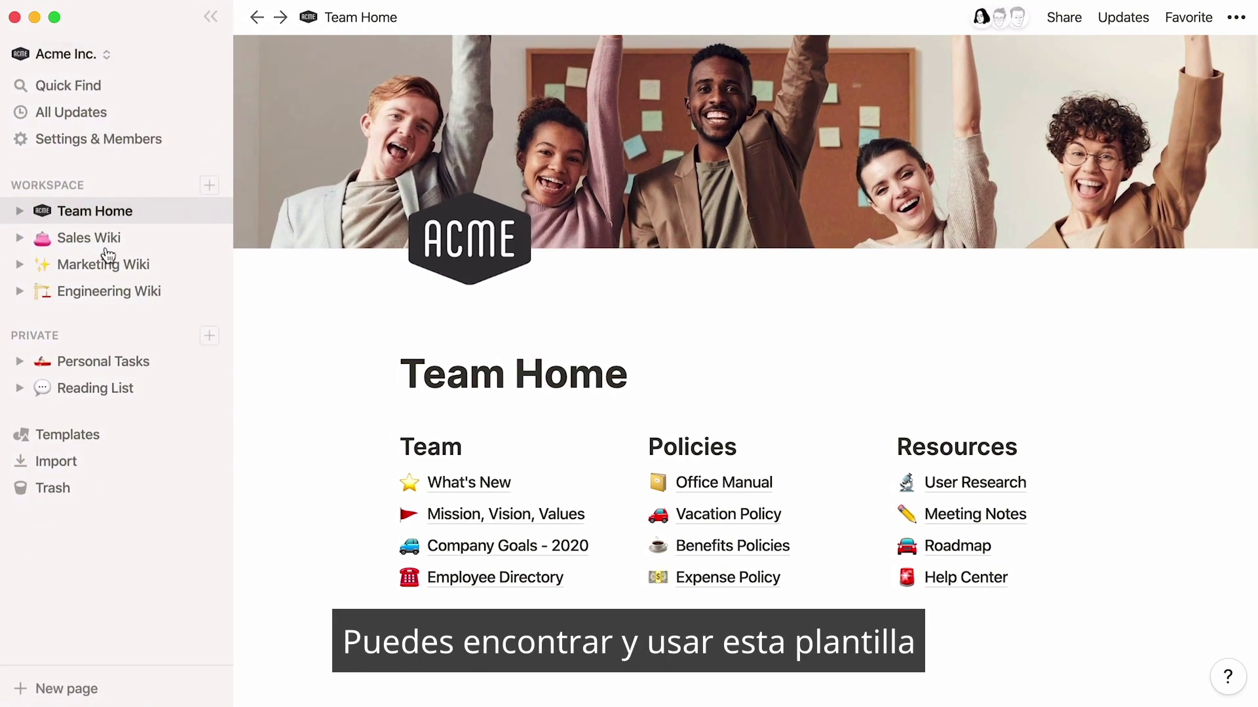
left_click(124, 444)
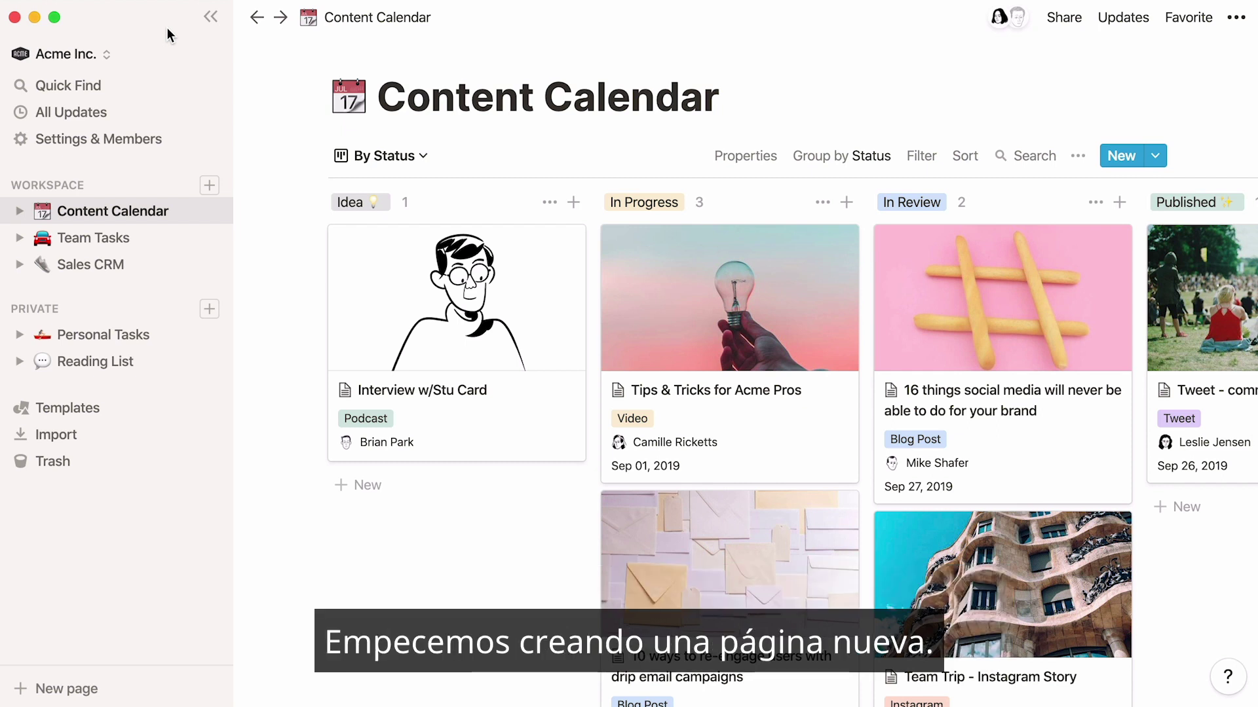
Add a new empty top-level workspace page titled 'Team Home'.
left_click(210, 186)
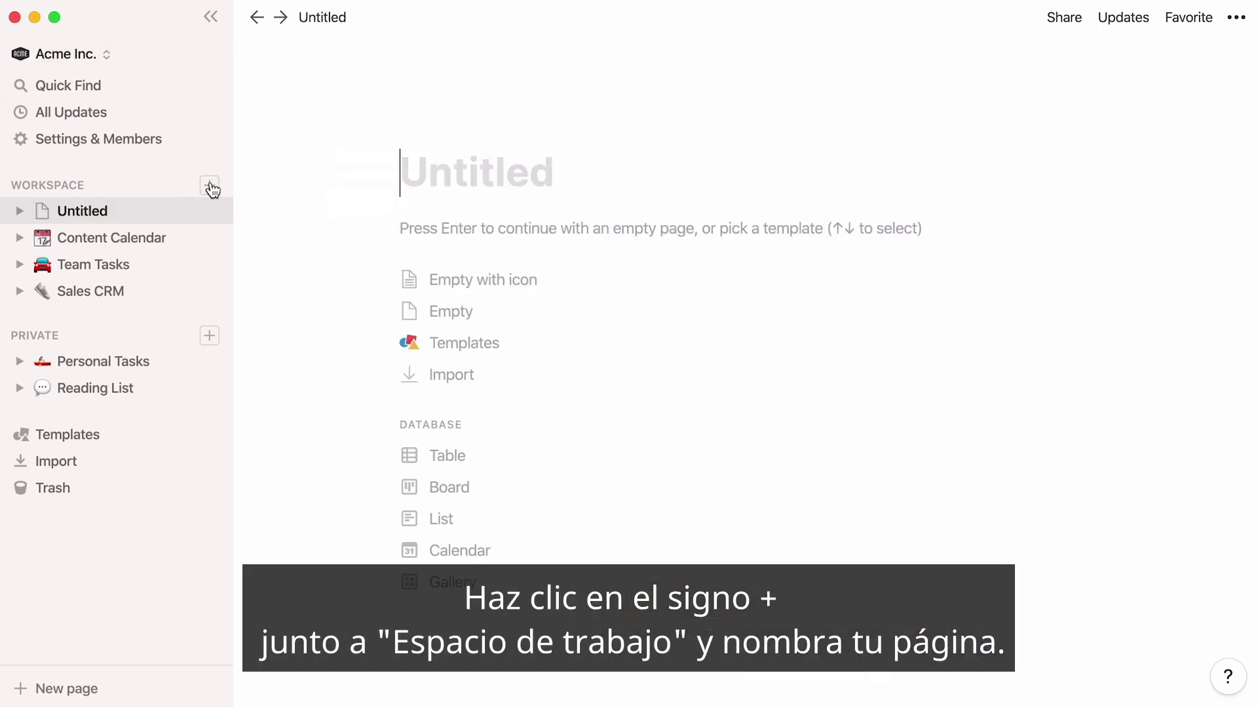
type("Te")
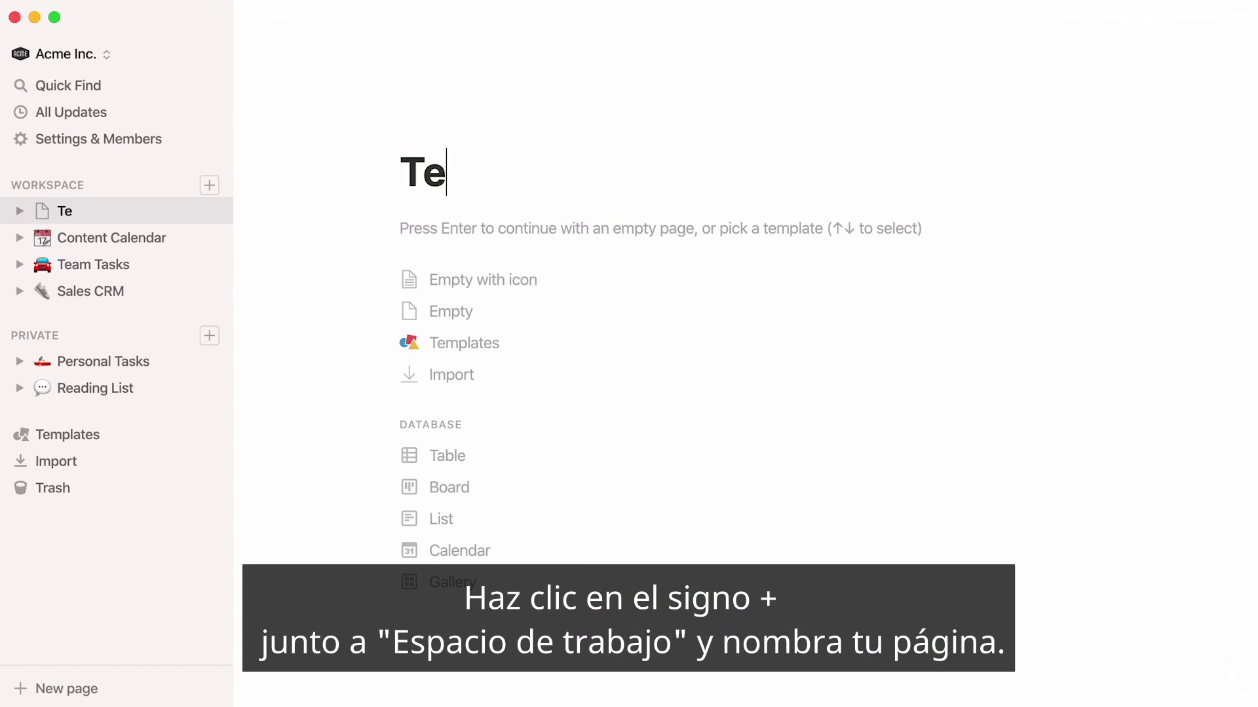
type("am Home")
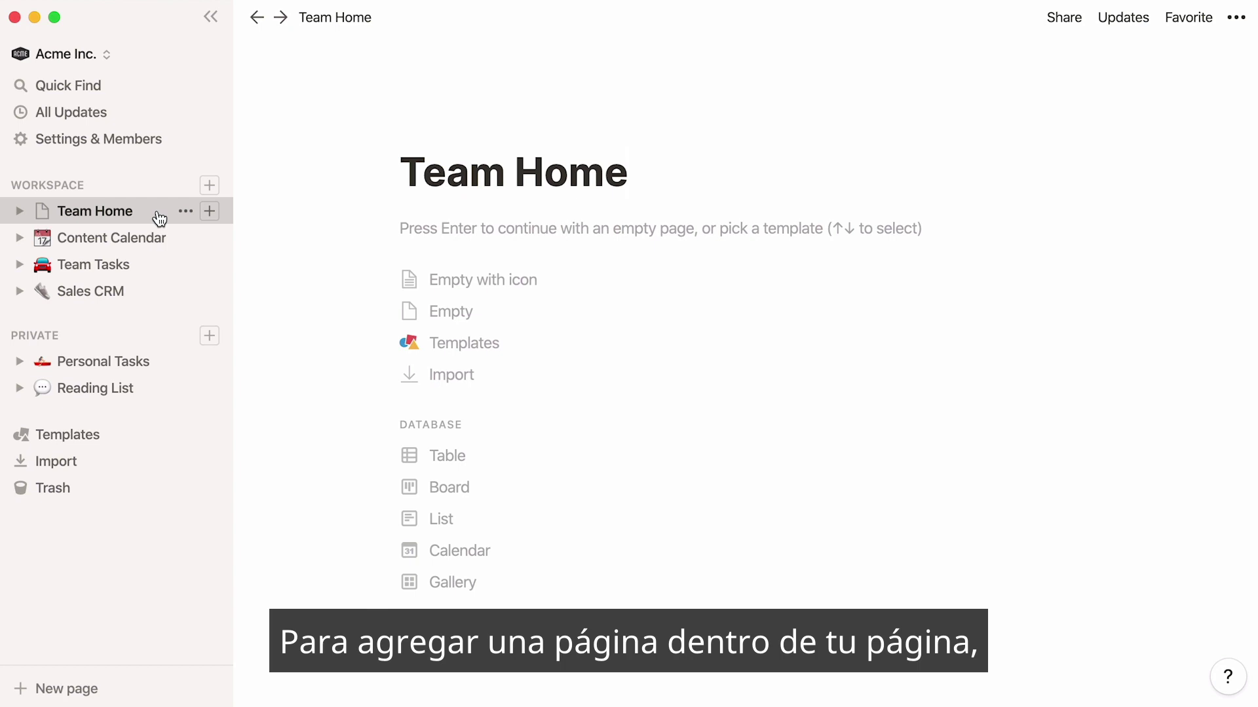
key("Return")
Create a 'What's New' sub-page with a star emoji icon.
type("/page")
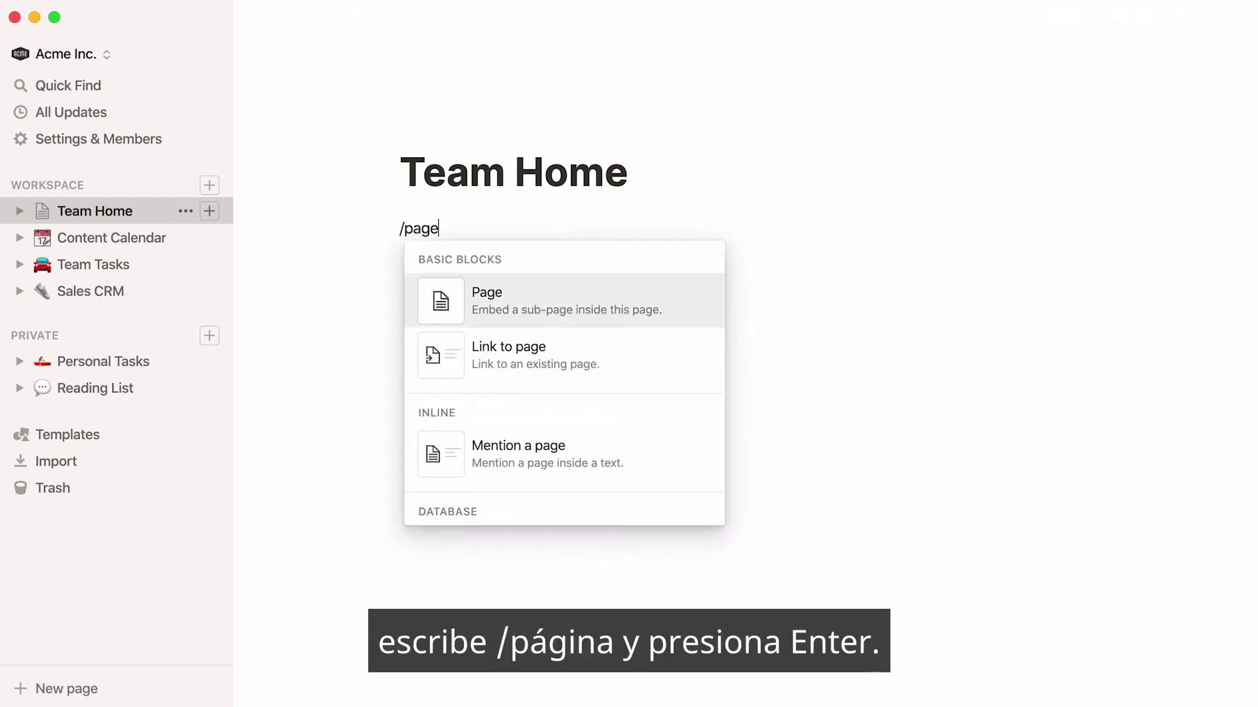
key("Return")
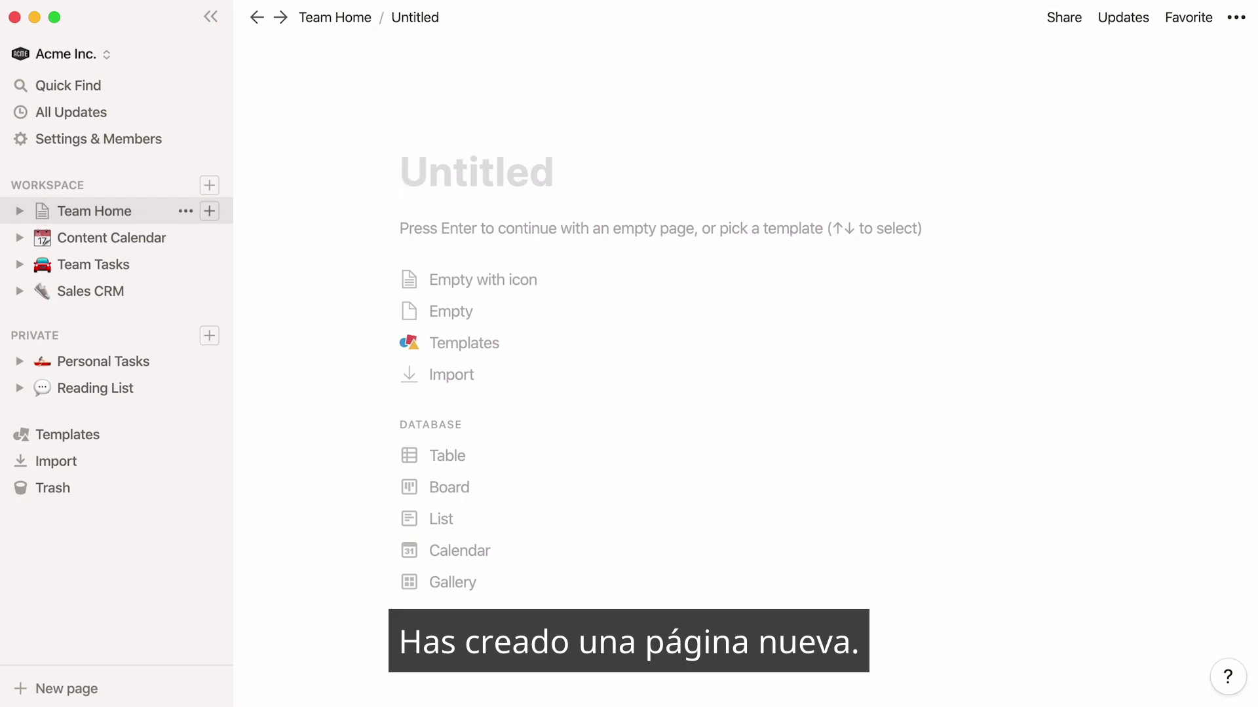
type("What's New")
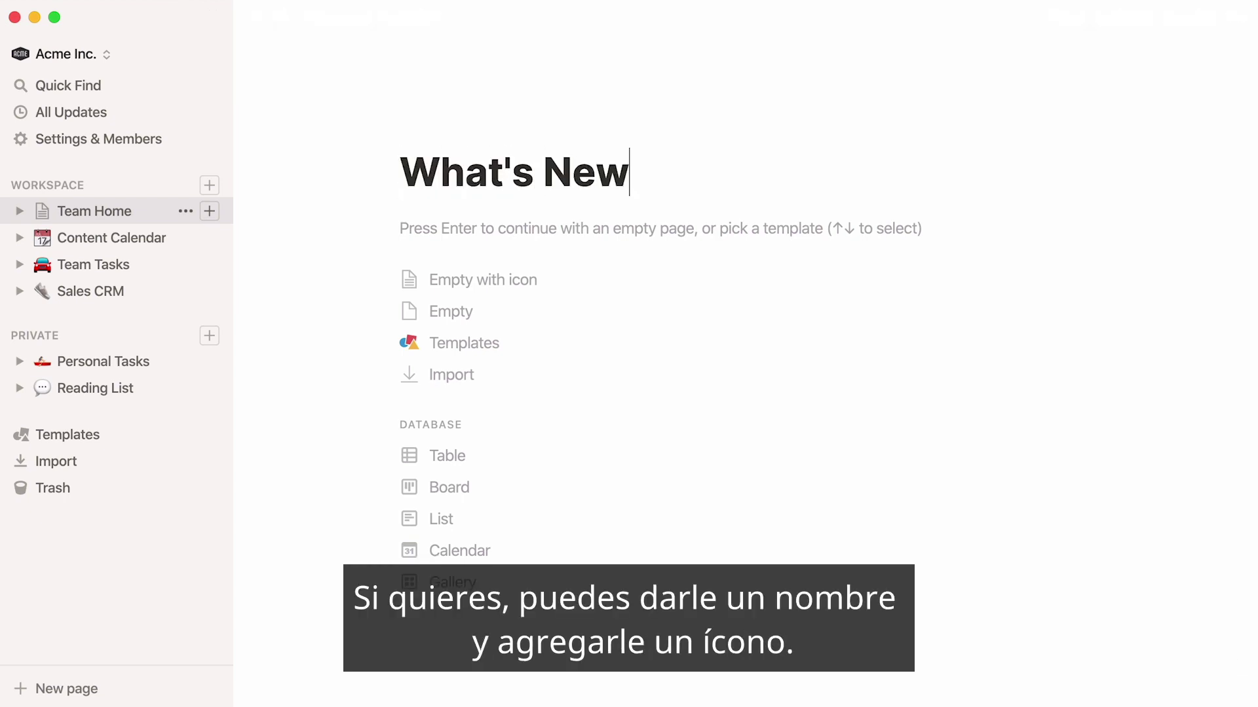
left_click(417, 279)
left_click(427, 216)
type("star")
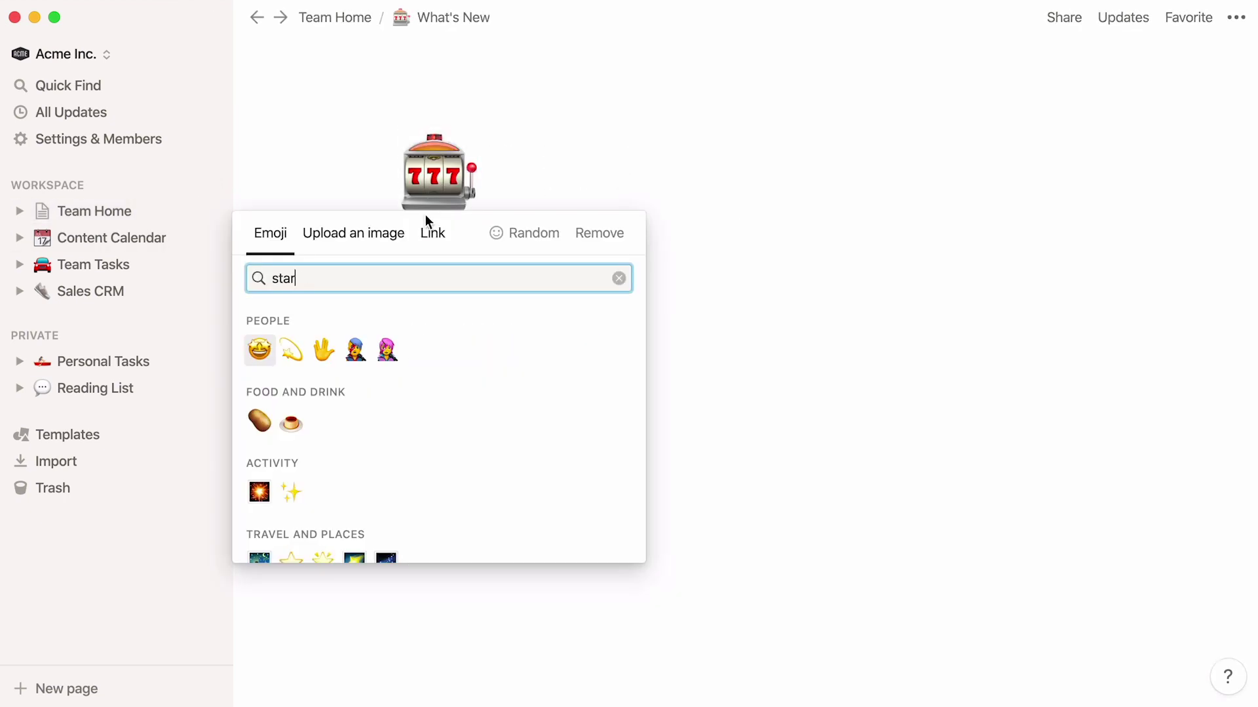
left_click(298, 557)
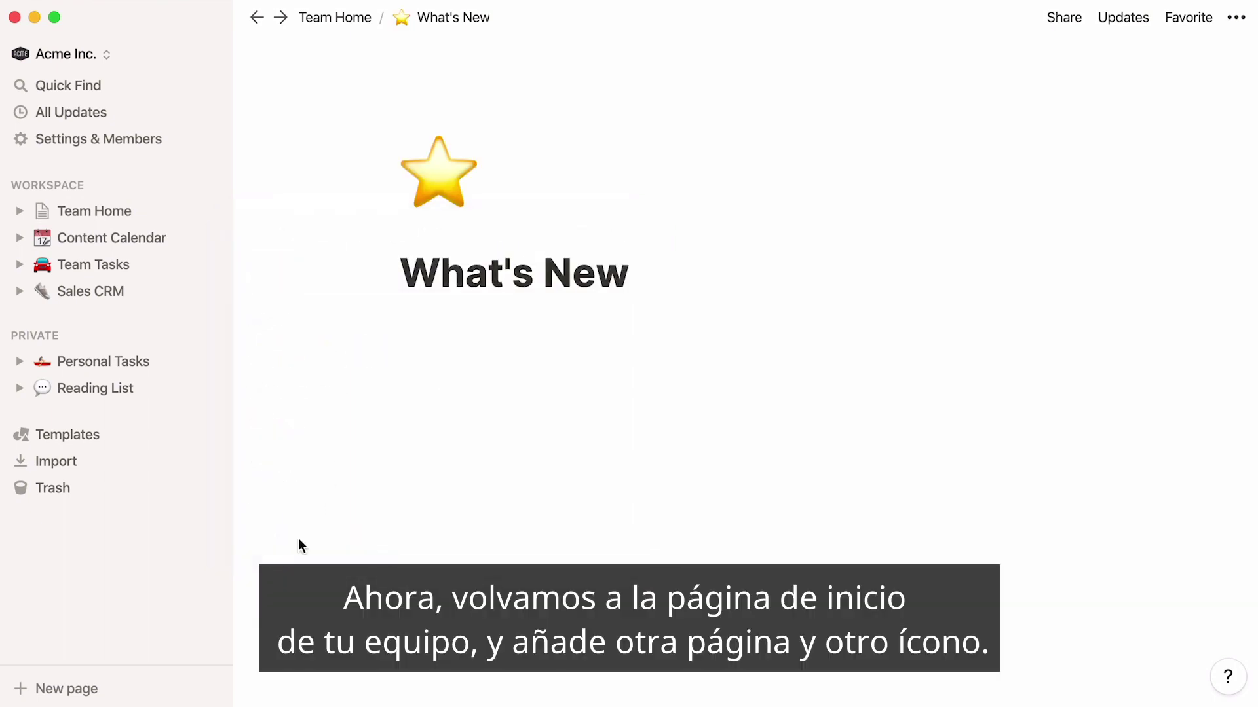
left_click(368, 20)
Add a 'User Research' sub-page from the Design > User Research Database template.
left_click(404, 257)
type("/page")
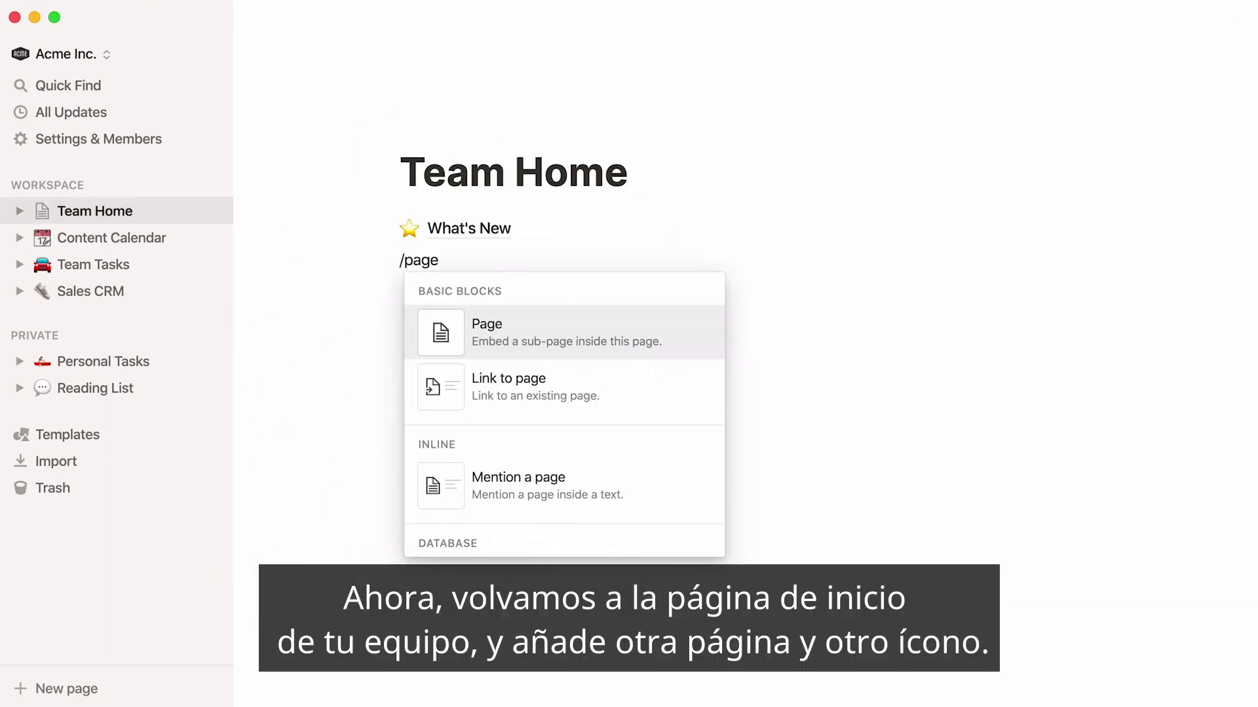
key("Return")
type("User Research")
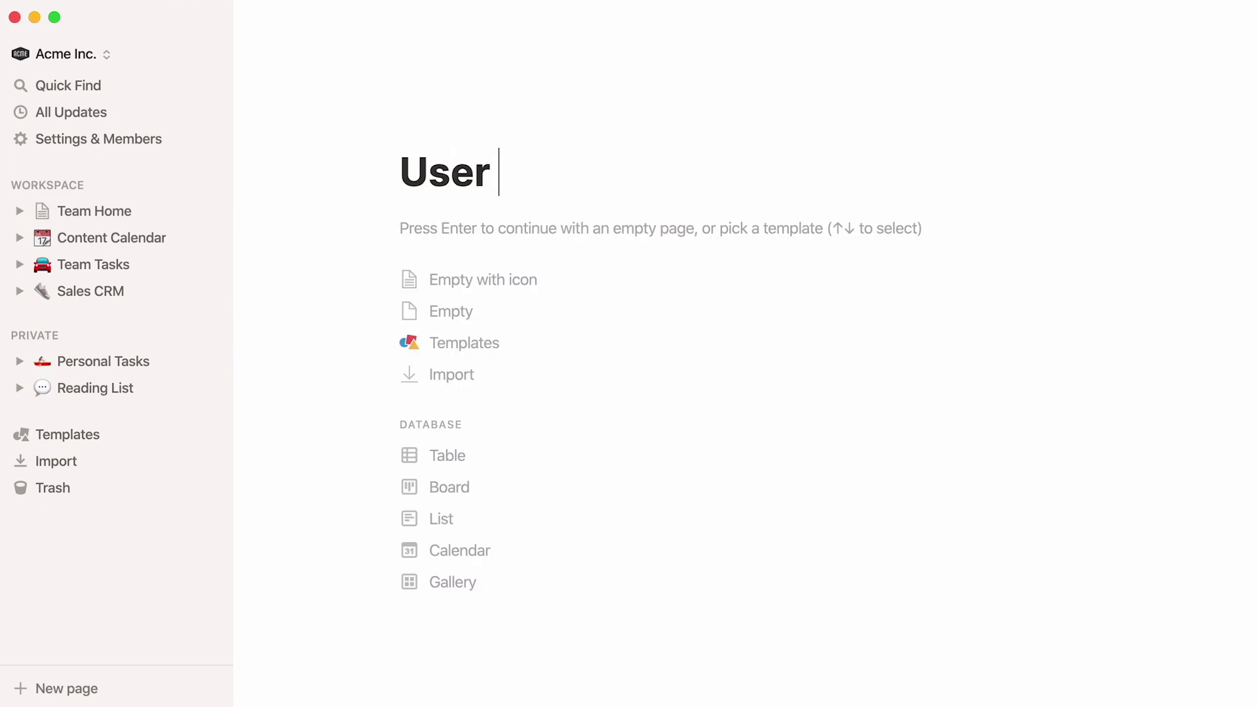
left_click(466, 342)
left_click(957, 136)
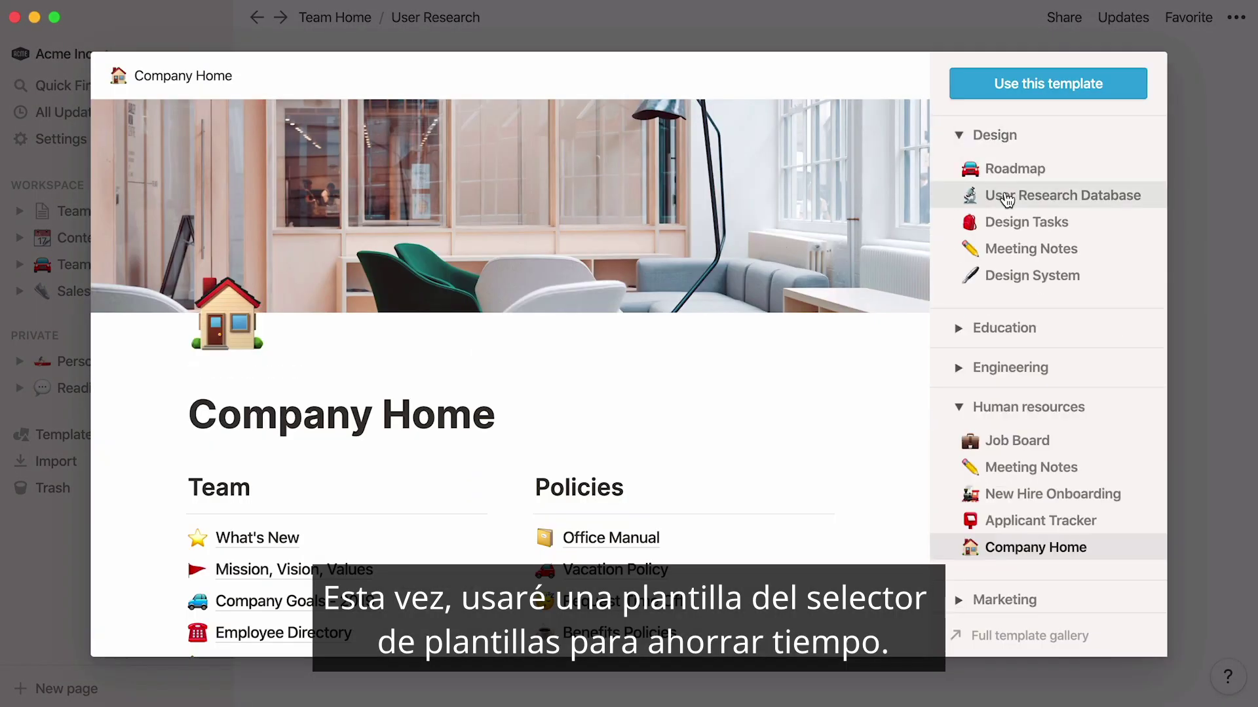
left_click(997, 195)
left_click(1058, 93)
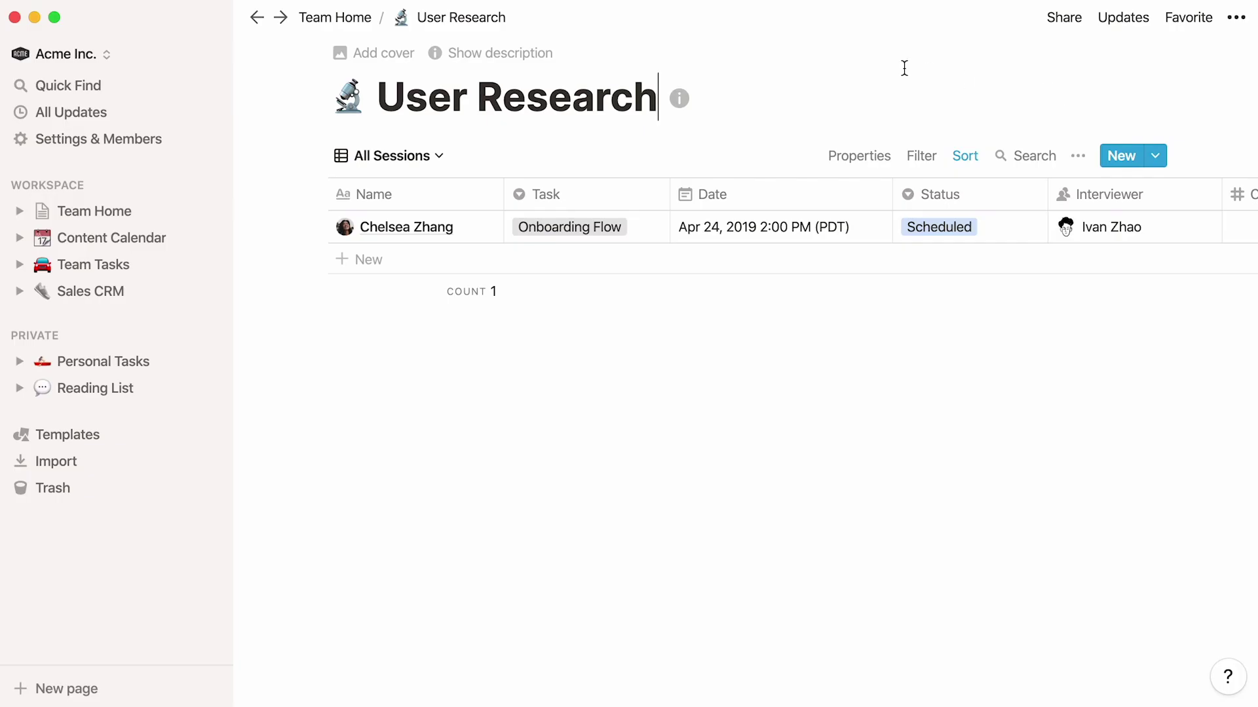
left_click(355, 25)
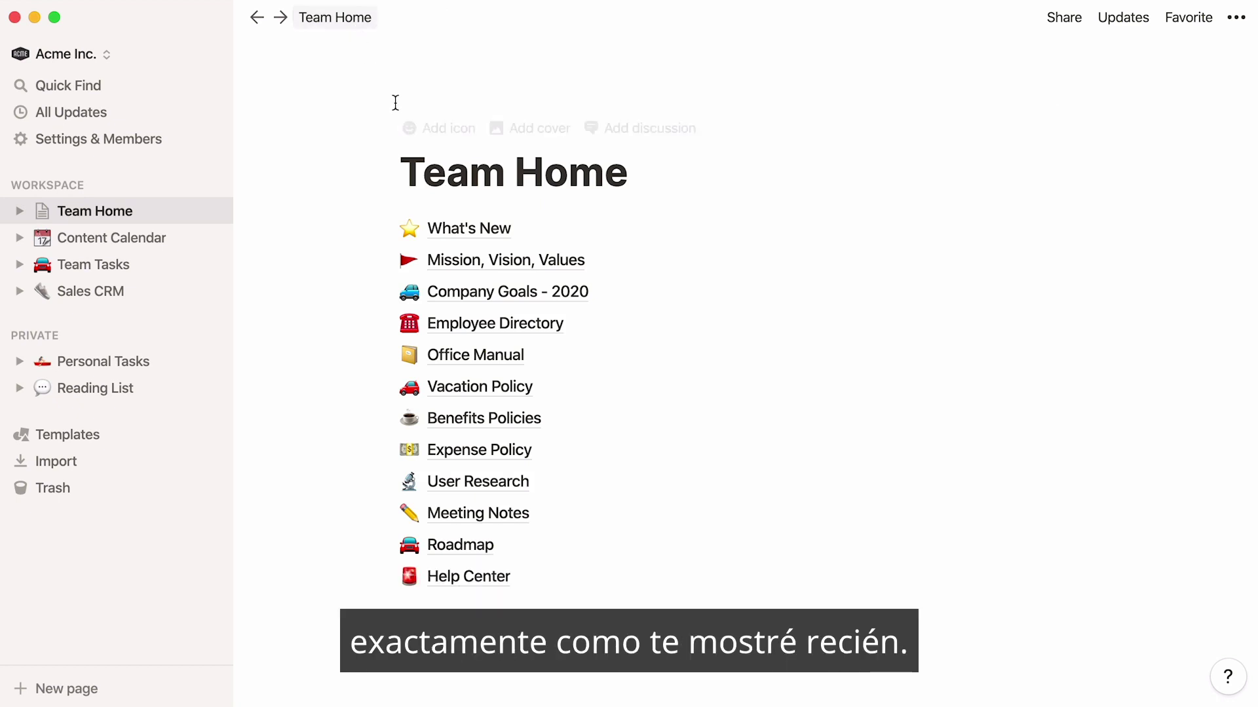
left_click(477, 262)
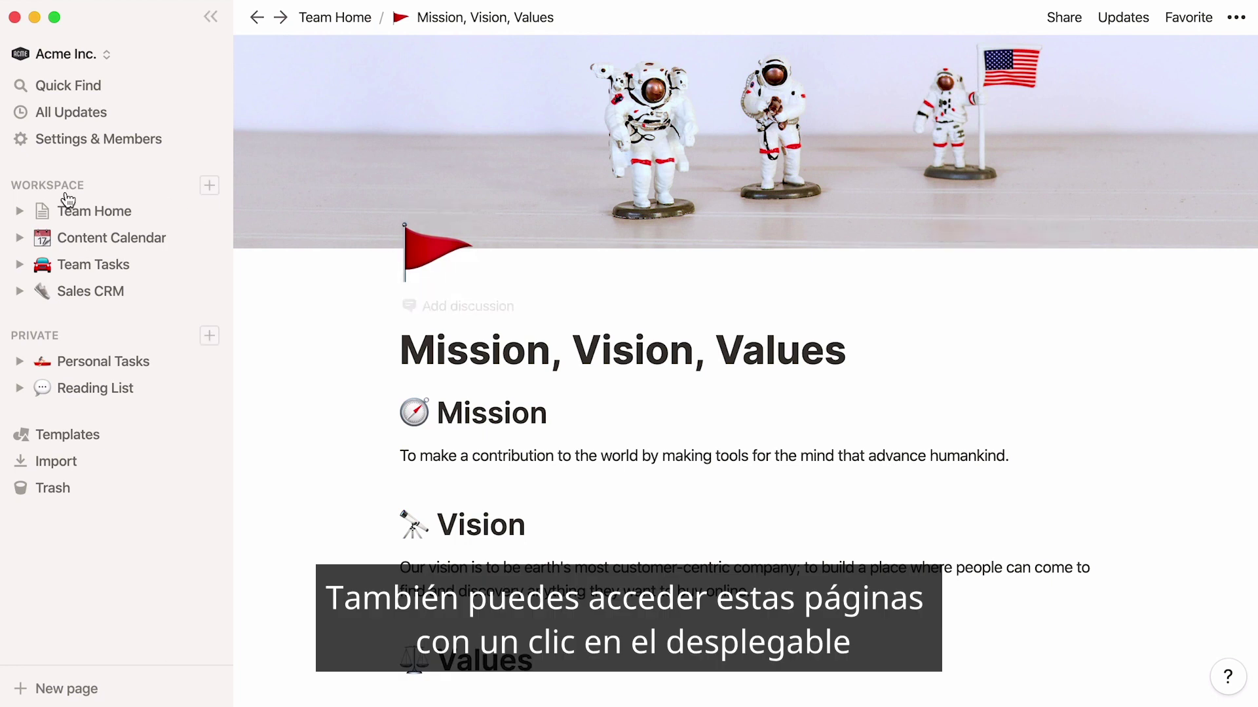
left_click(20, 211)
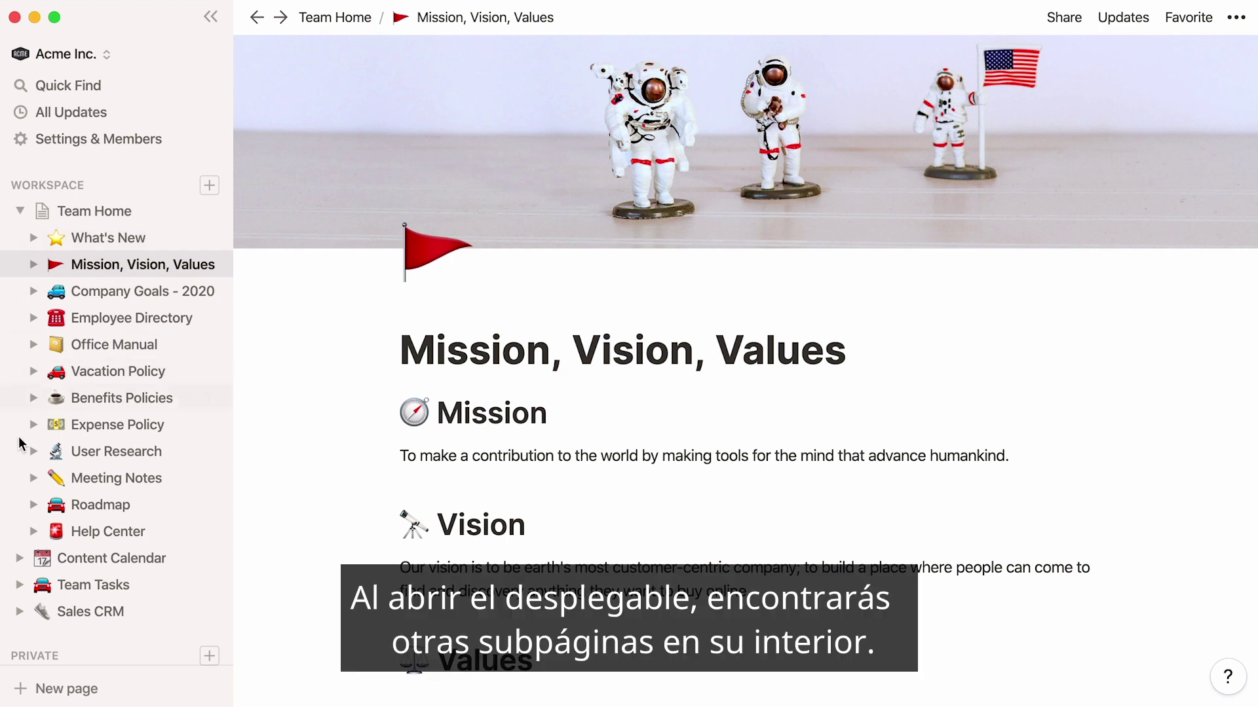
left_click(34, 531)
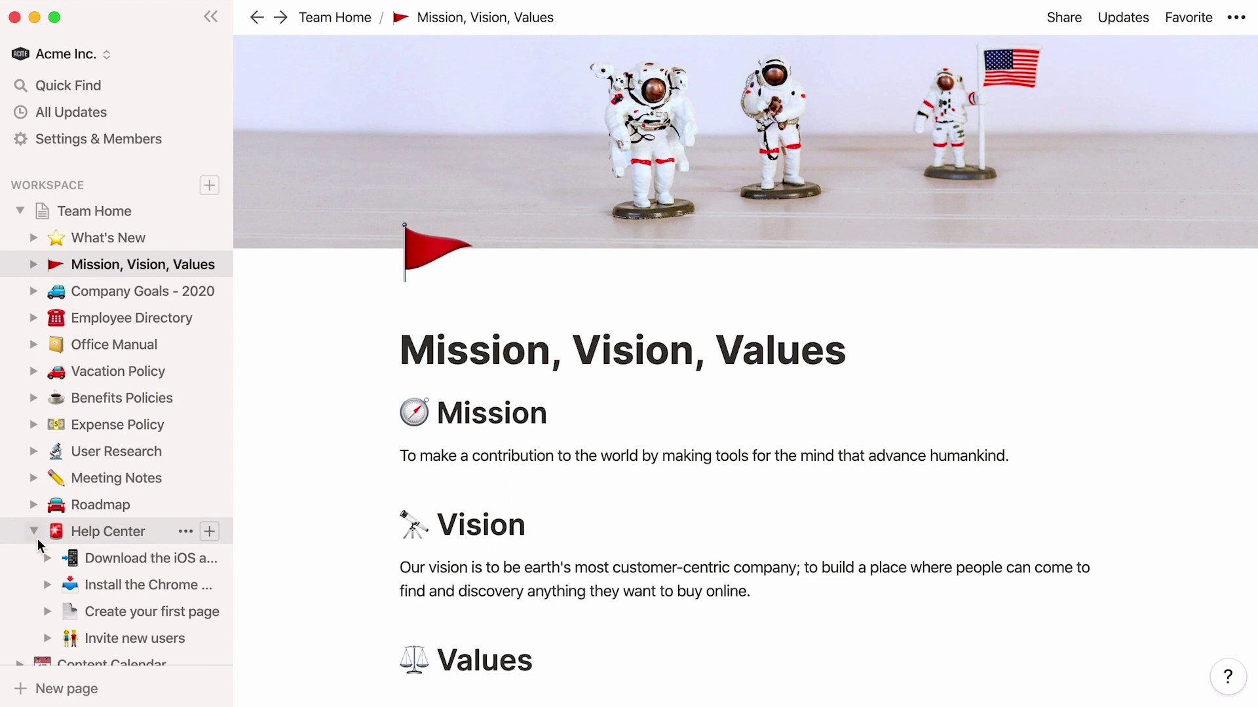
left_click(47, 558)
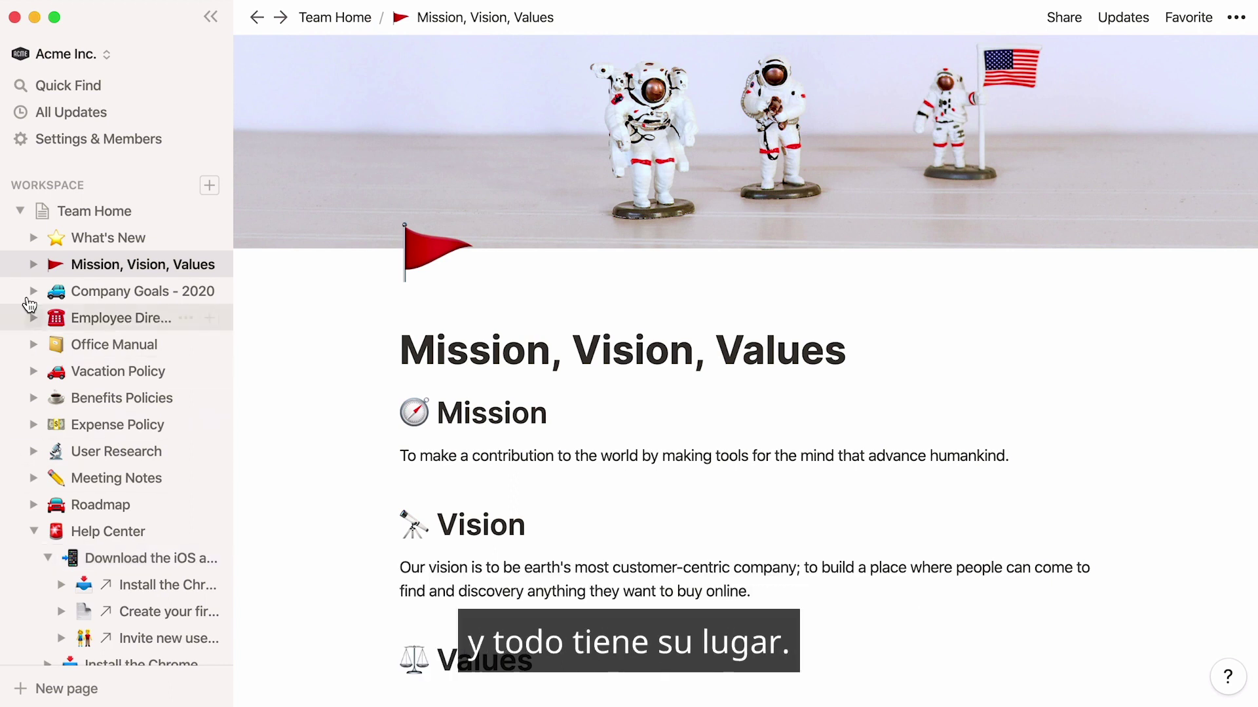
left_click(21, 211)
left_click(144, 216)
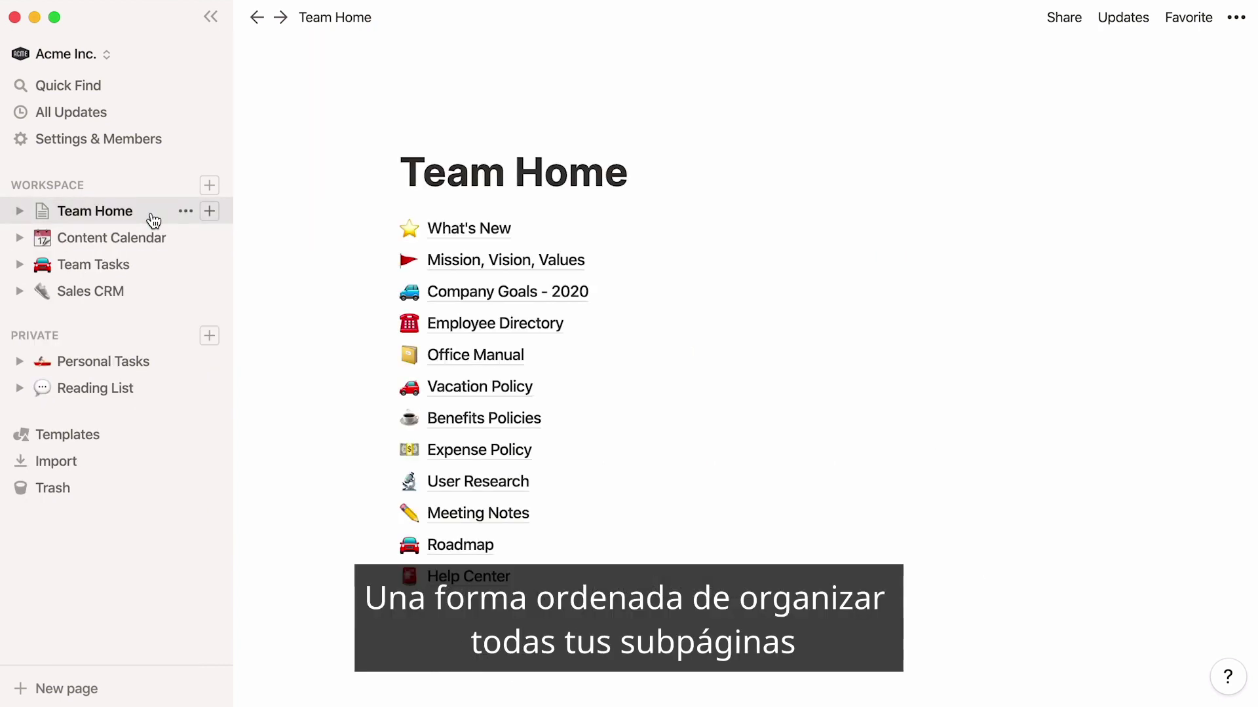
Add a Heading 2 block 'Team' directly below the Team Home title.
left_click(219, 24)
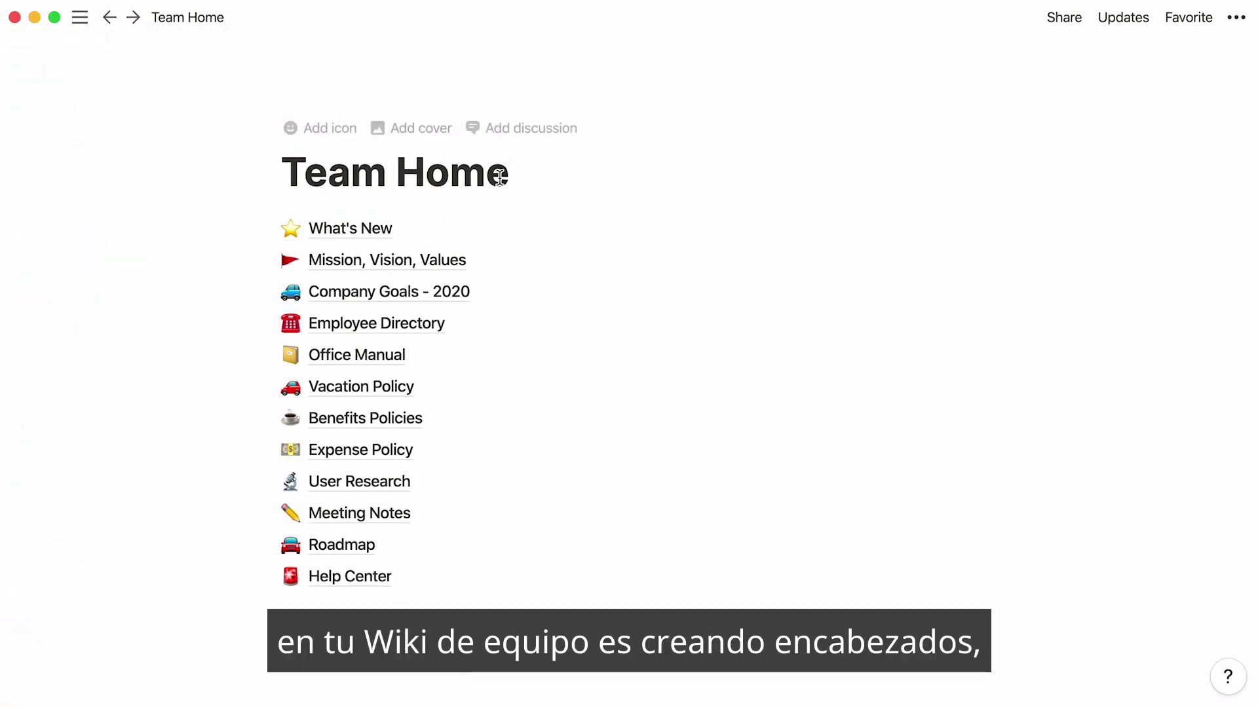
left_click(526, 188)
key("Return")
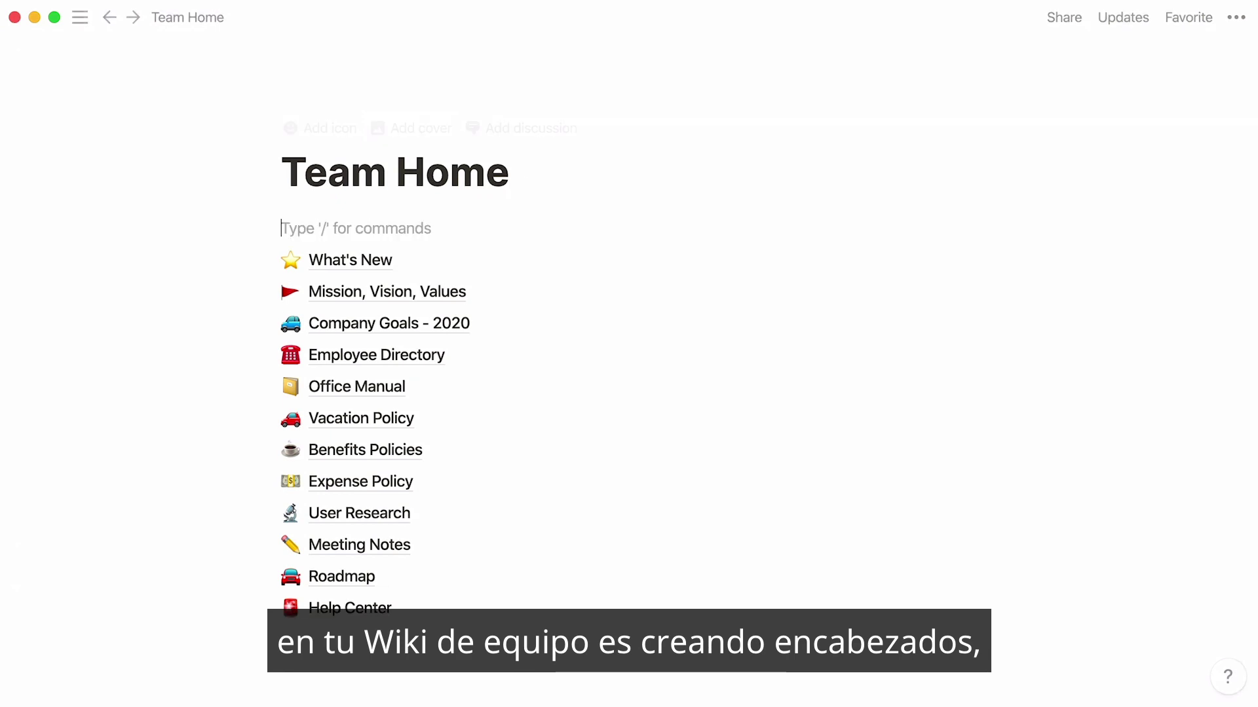
type("/")
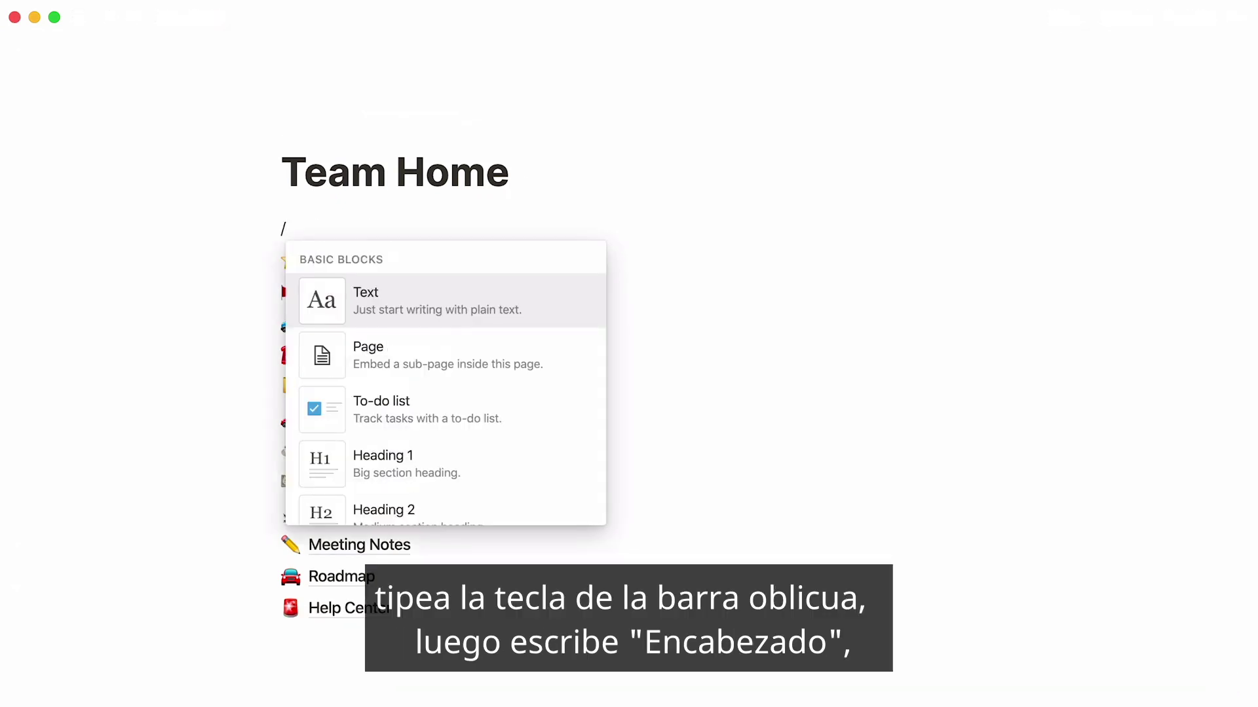
type("heading")
key("Down")
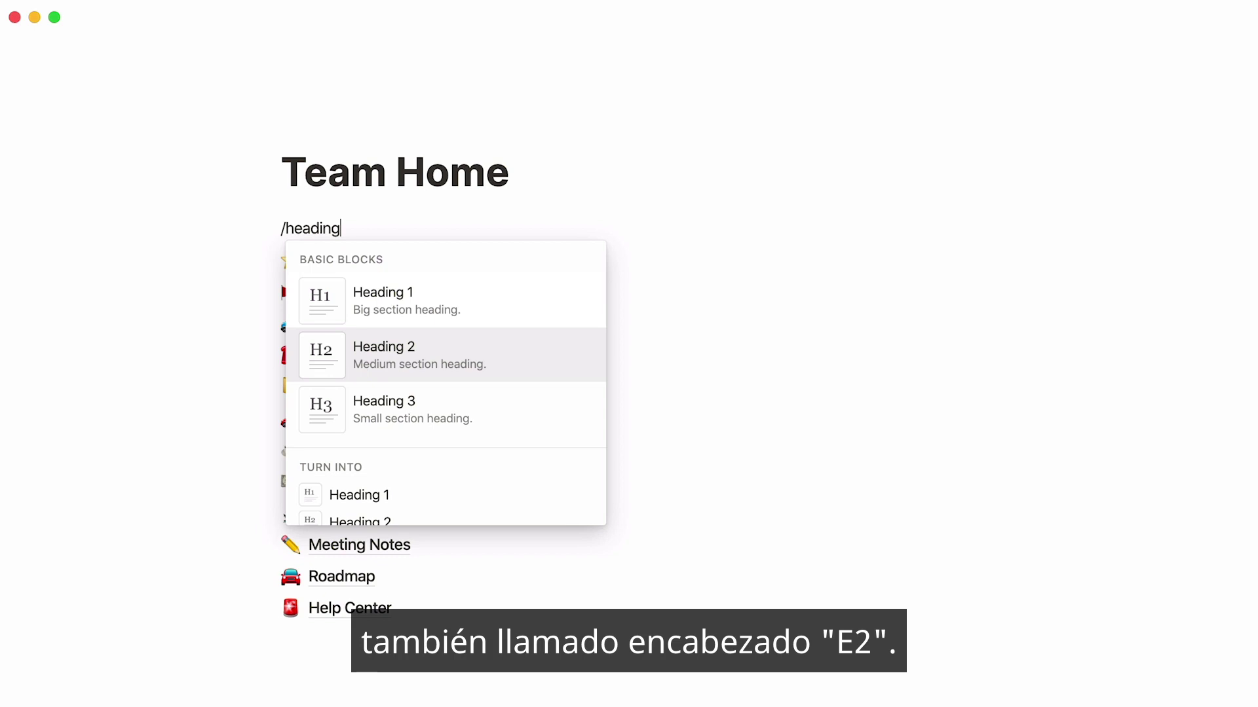
key("Return")
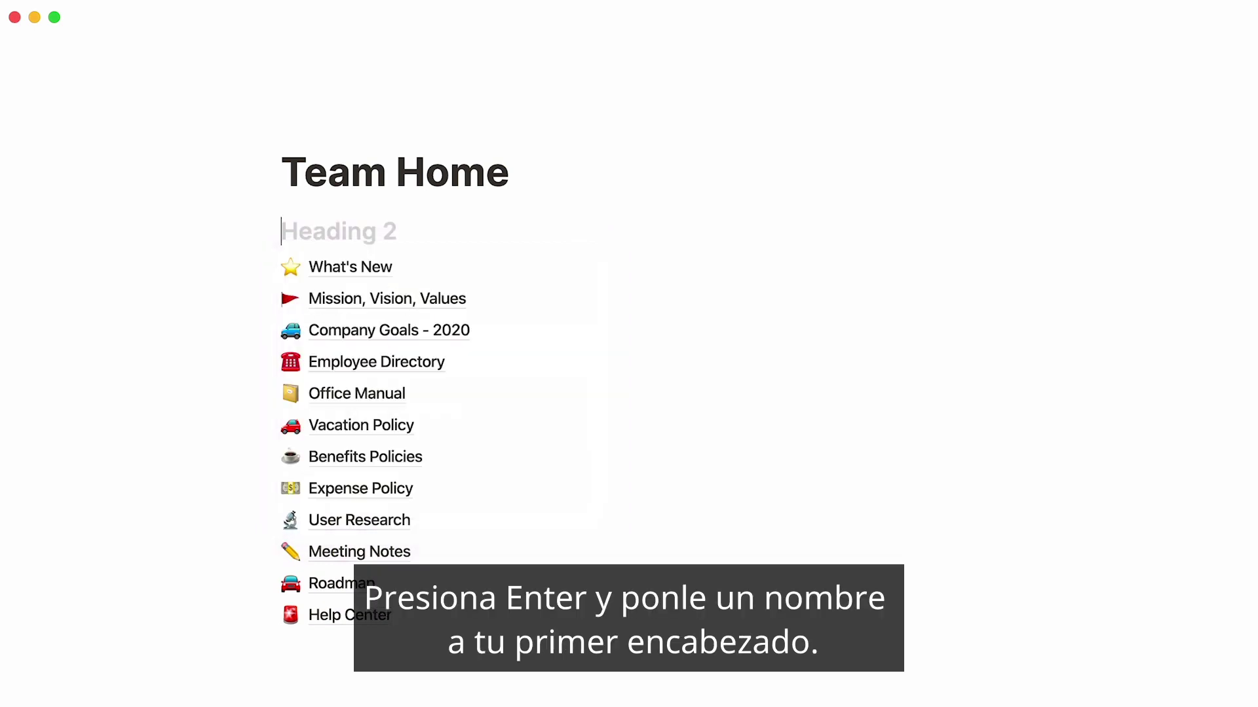
type("Team")
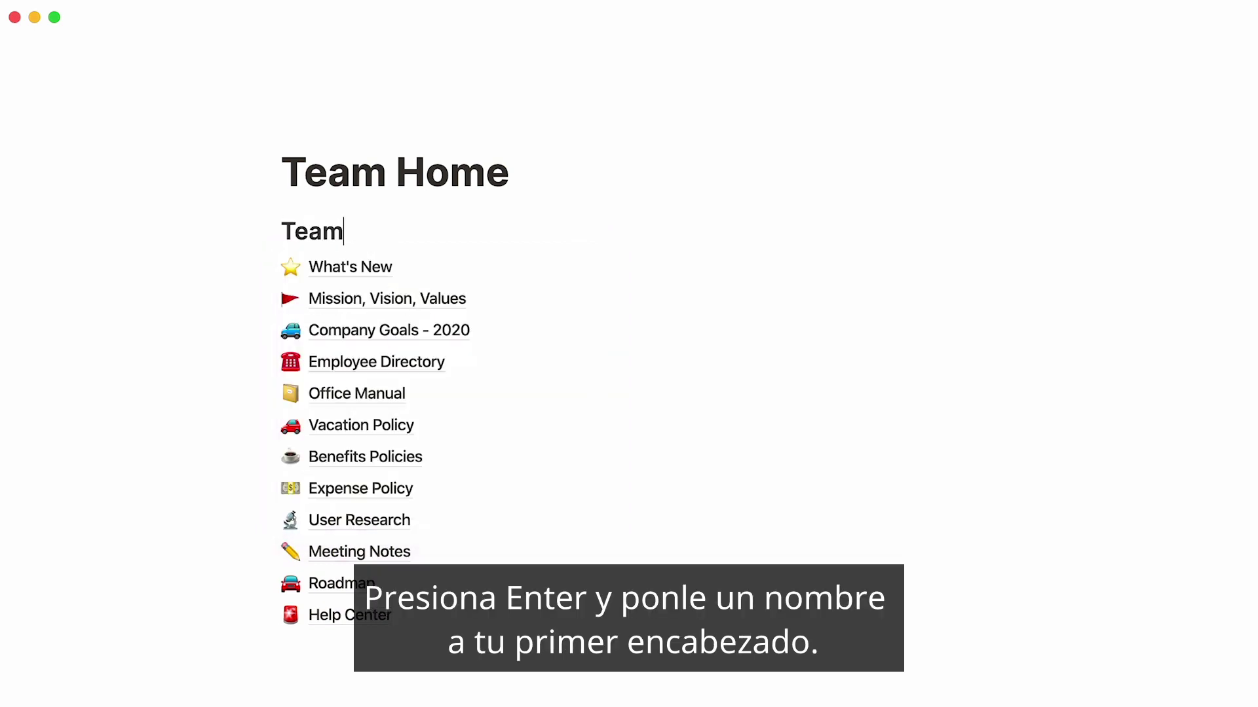
key("Return")
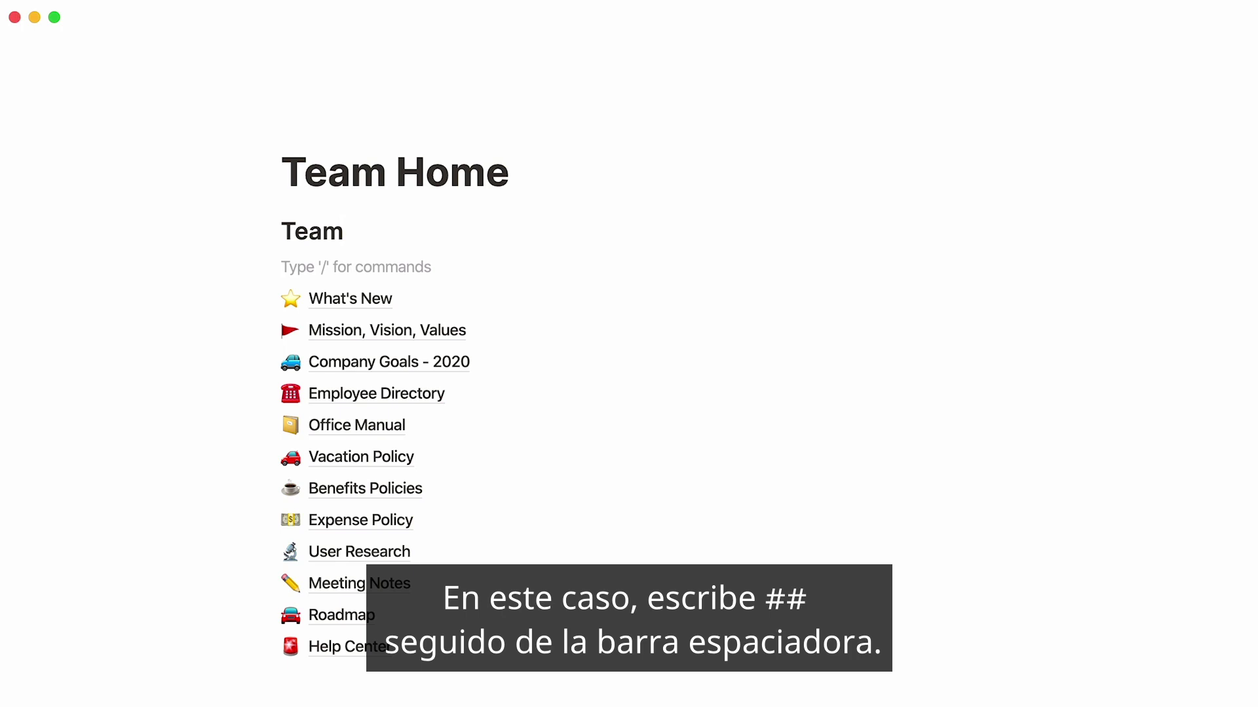
Add 'Policies' and 'Resources' Heading 2 blocks using the ## shortcut.
type("##")
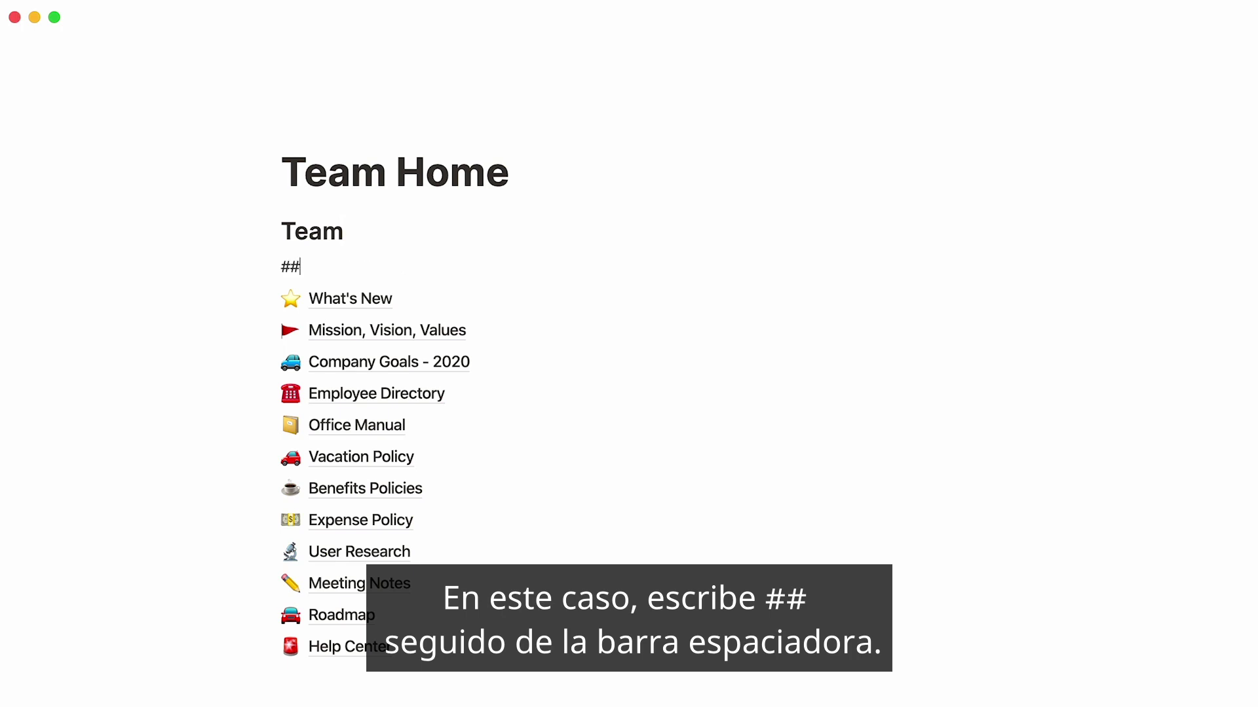
key("space")
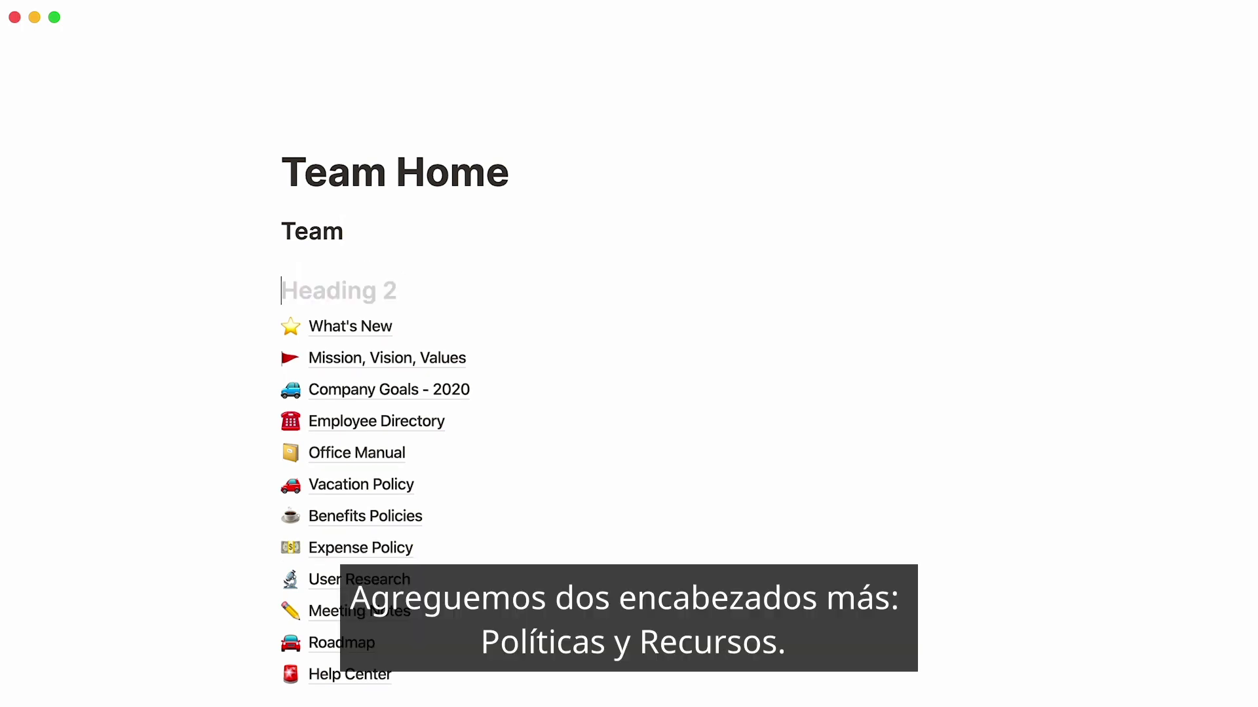
type("Policies")
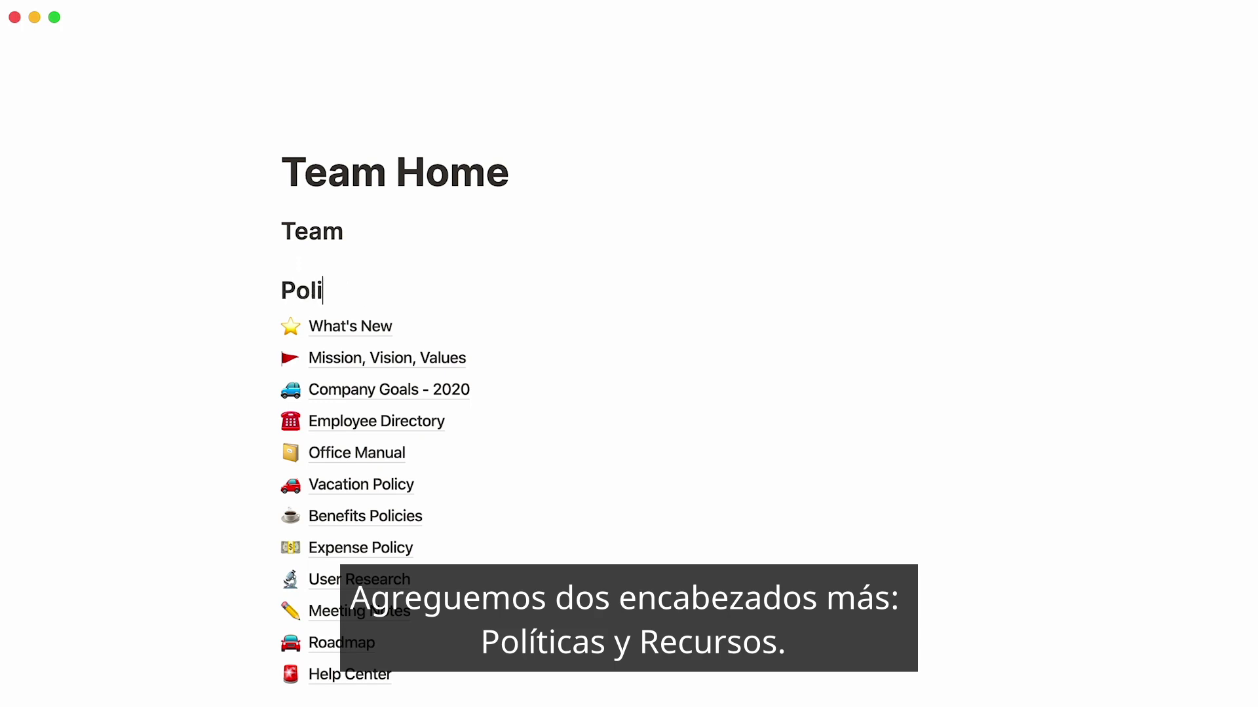
key("Return")
type("##")
key("space")
type("Re")
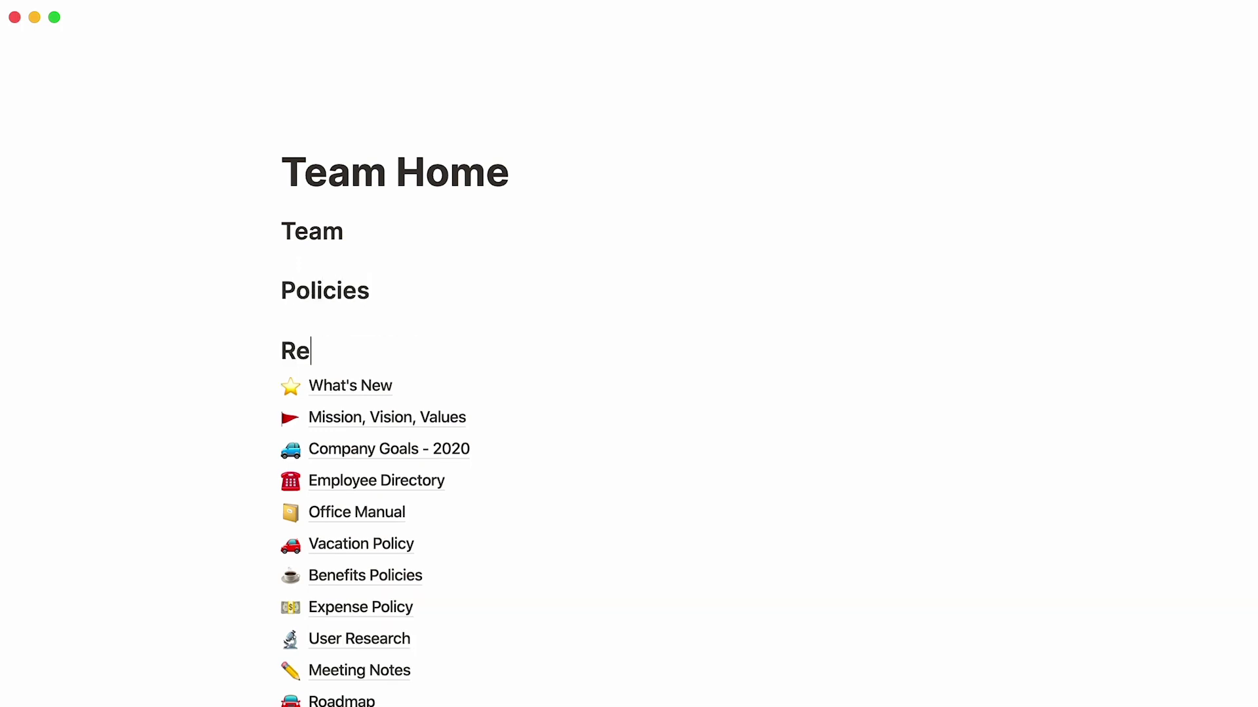
type("sources")
key("Return")
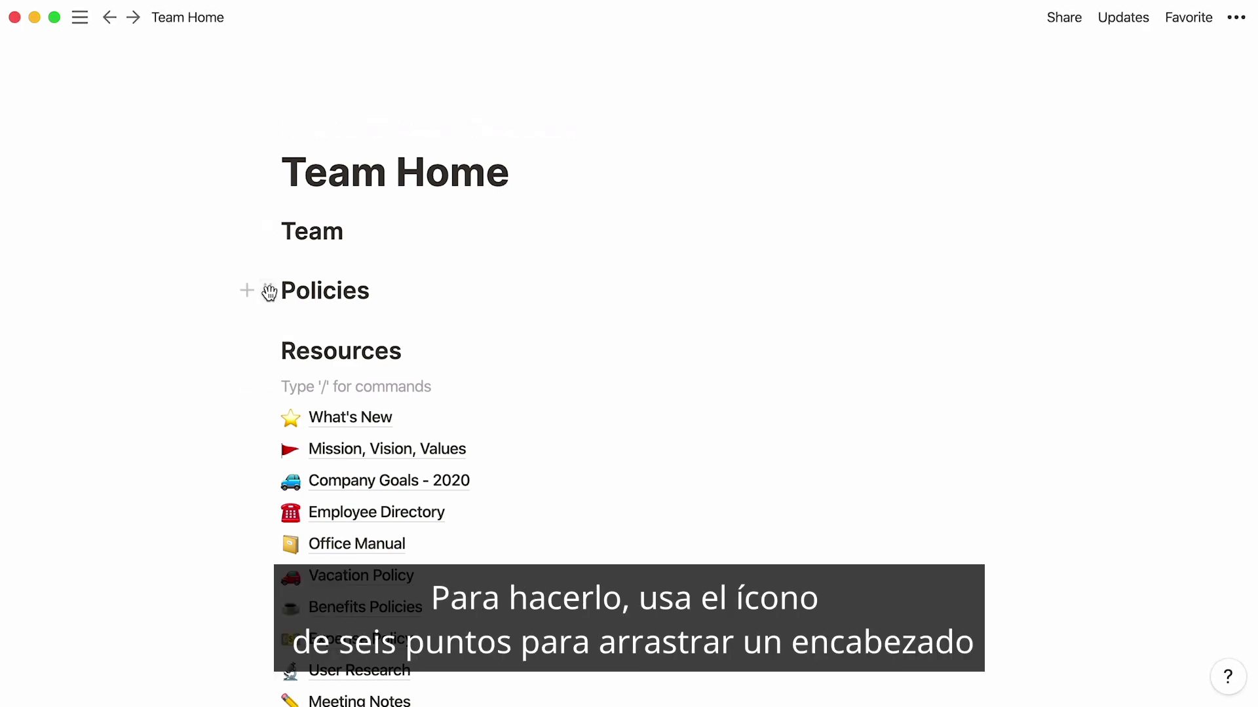
Drag Policies and Resources beside Team as columns, then type '---' dividers under each heading.
left_click_drag(268, 293, 1078, 224)
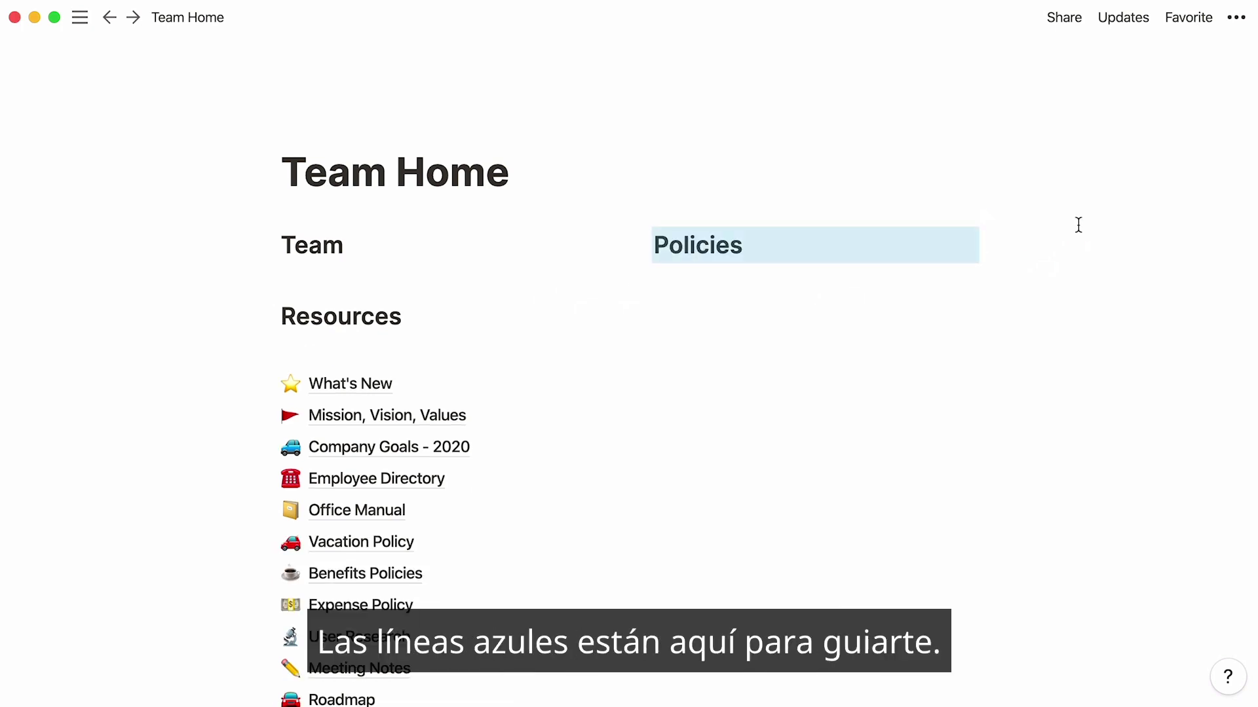
left_click_drag(269, 317, 1146, 243)
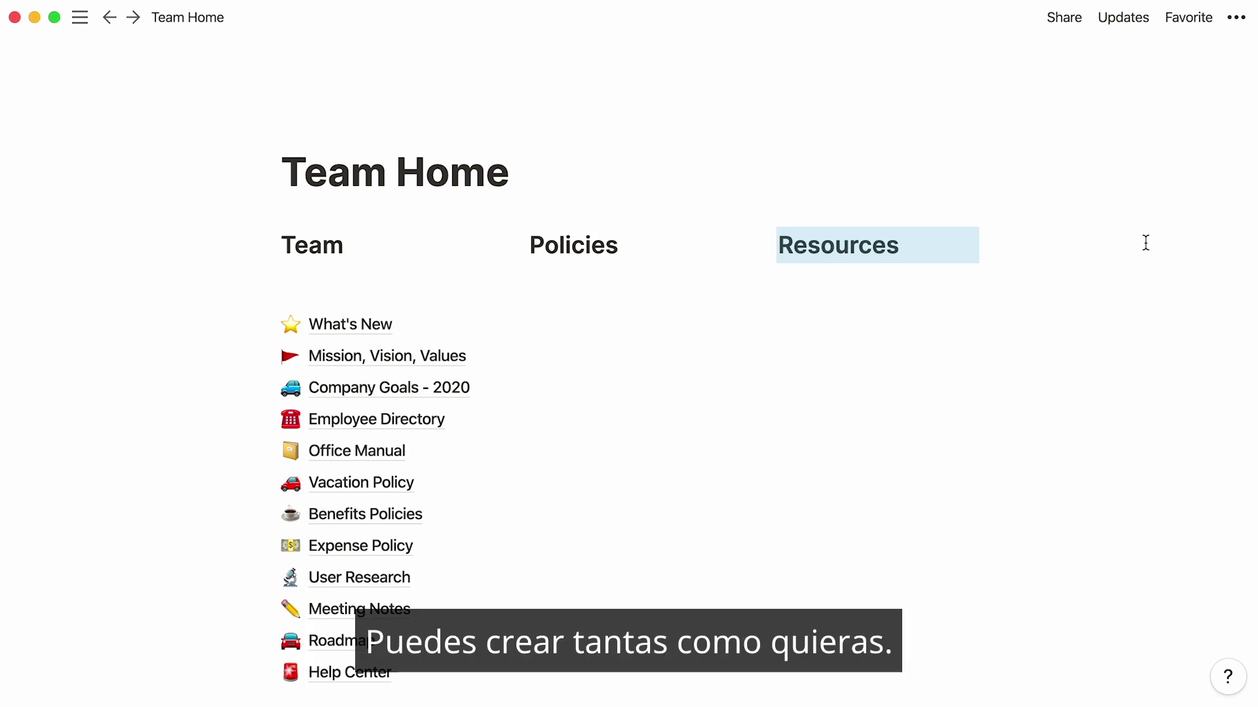
key("Return")
type("-")
type("---")
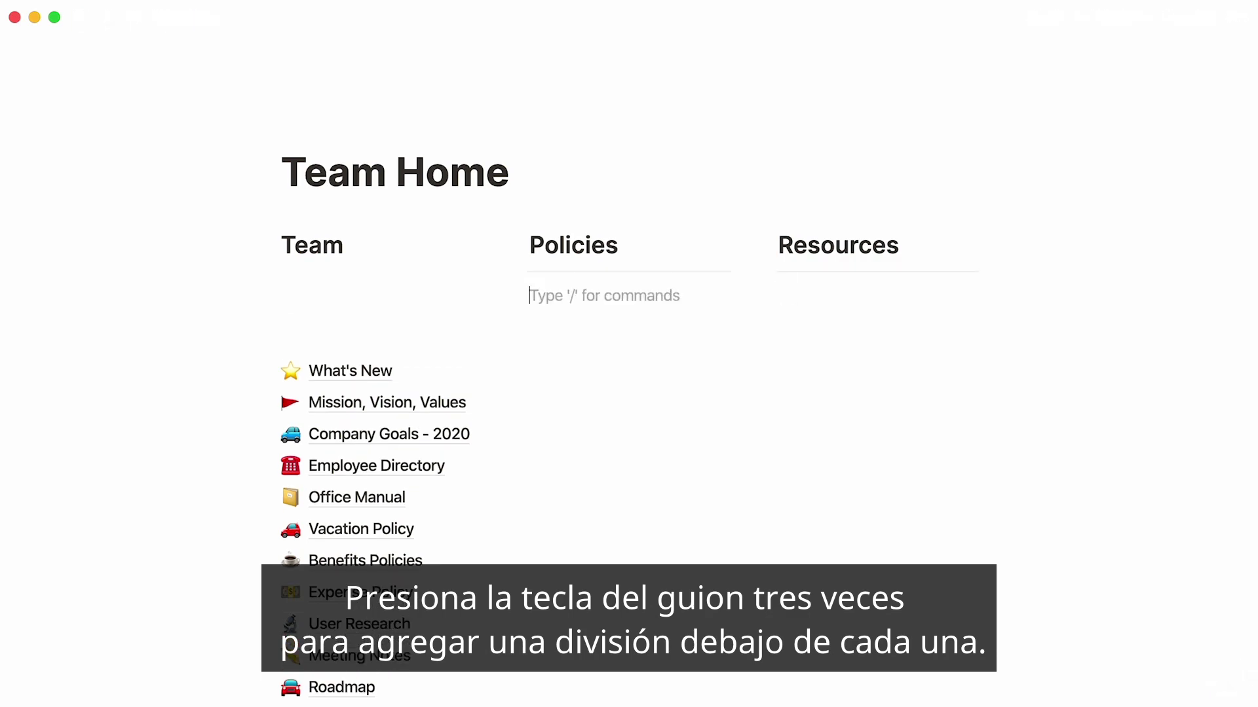
left_click(282, 295)
type("---")
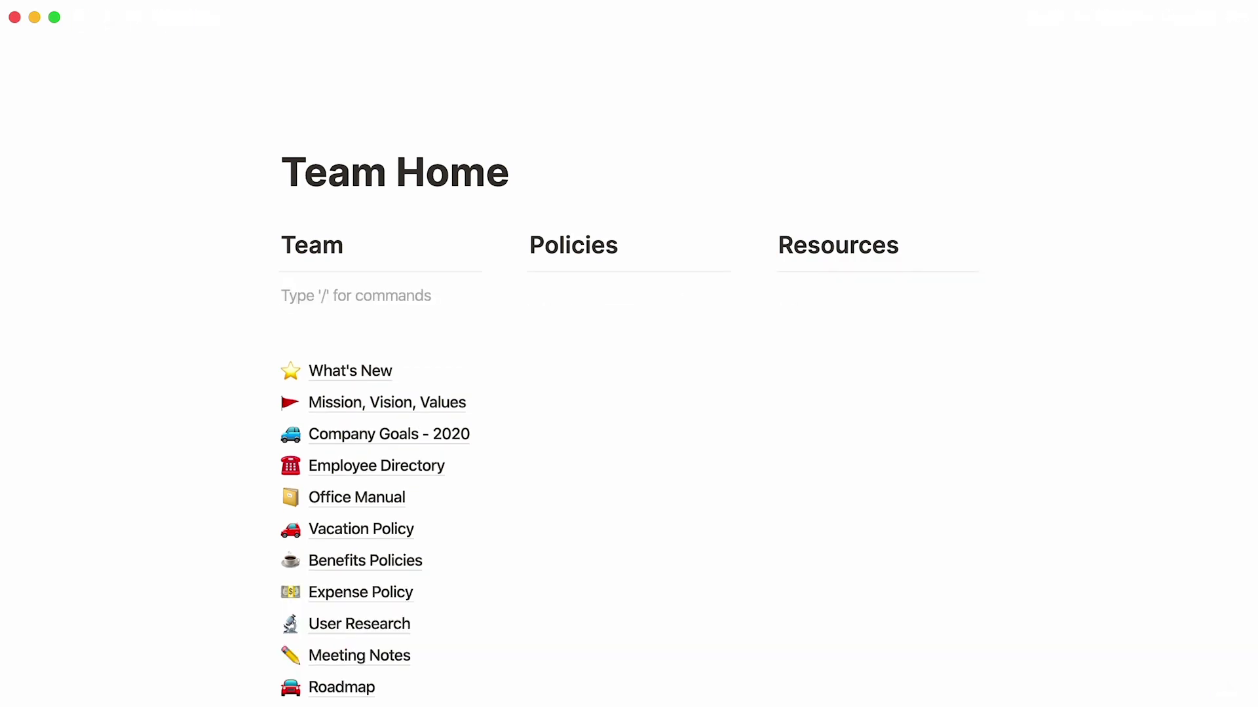
key("BackSpace")
left_click(1148, 249)
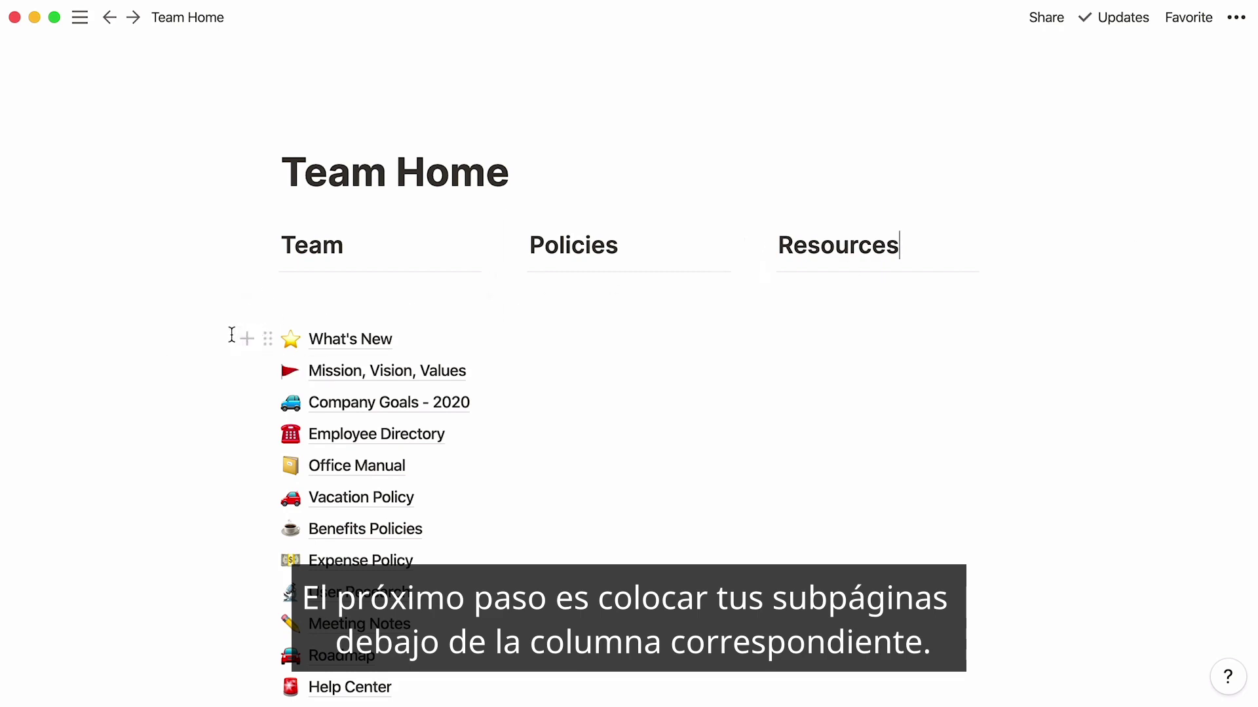
Move What's New–Employee Directory under Team, Office Manual–Expense Policy under Policies, and User Research below Meeting Notes.
left_click_drag(231, 334, 319, 432)
left_click_drag(267, 339, 280, 289)
left_click_drag(213, 458, 334, 564)
left_click_drag(265, 465, 878, 278)
left_click(878, 278)
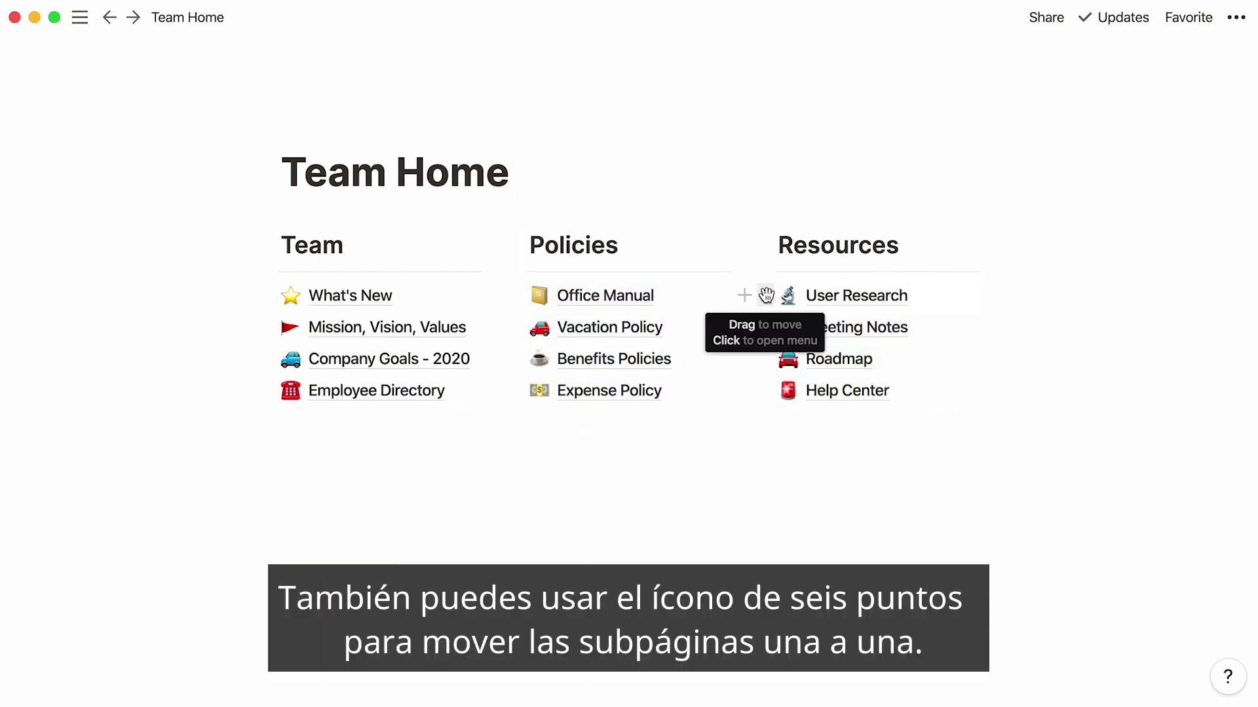
left_click_drag(766, 295, 768, 327)
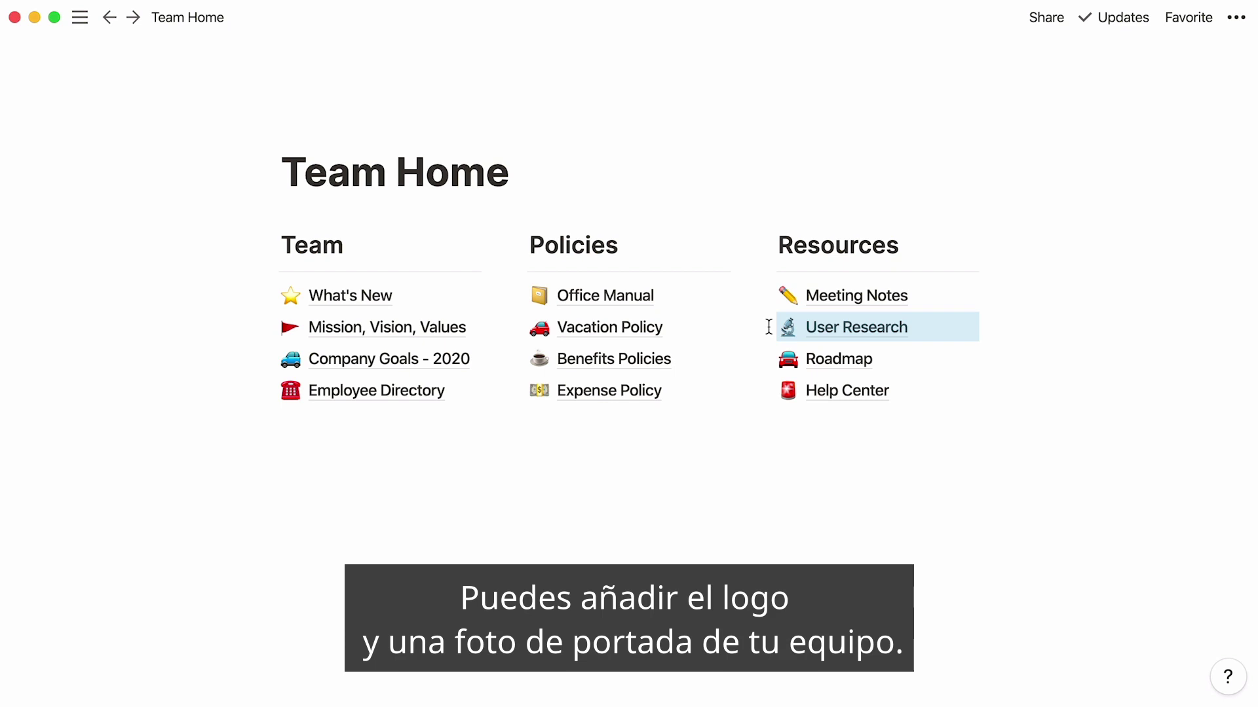
Upload the ACME logo image file as the Team Home page icon.
left_click(691, 294)
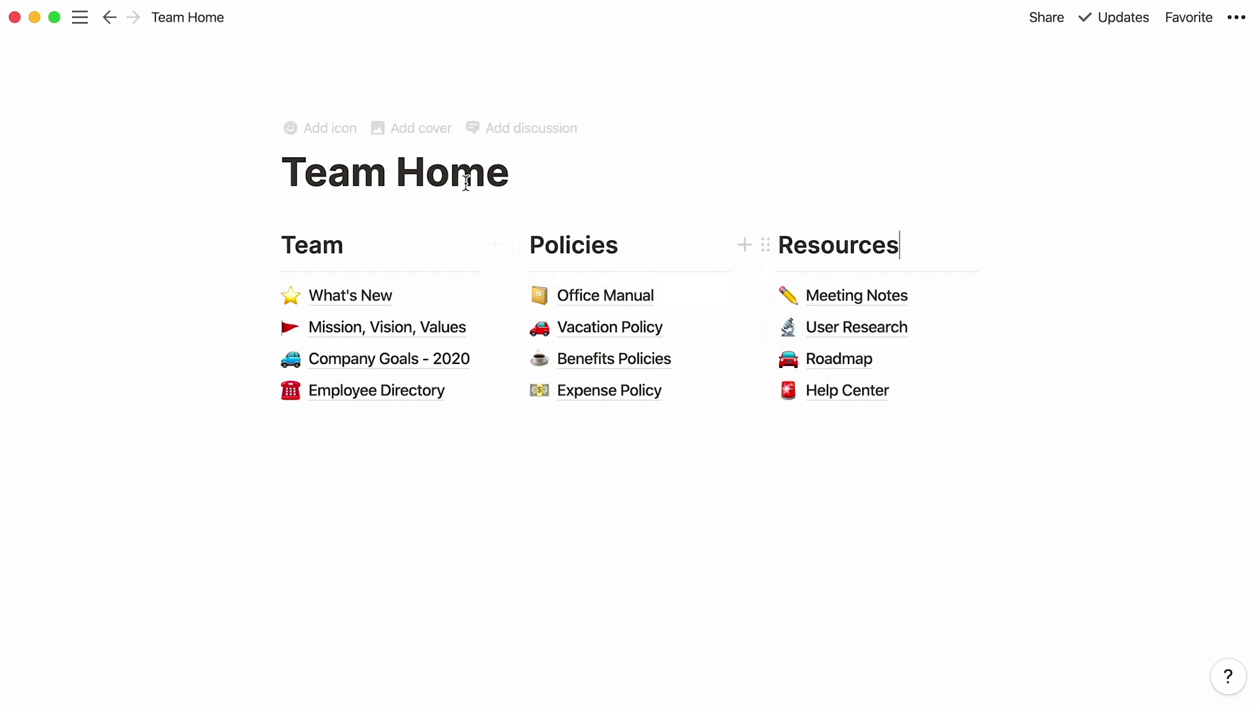
left_click(347, 143)
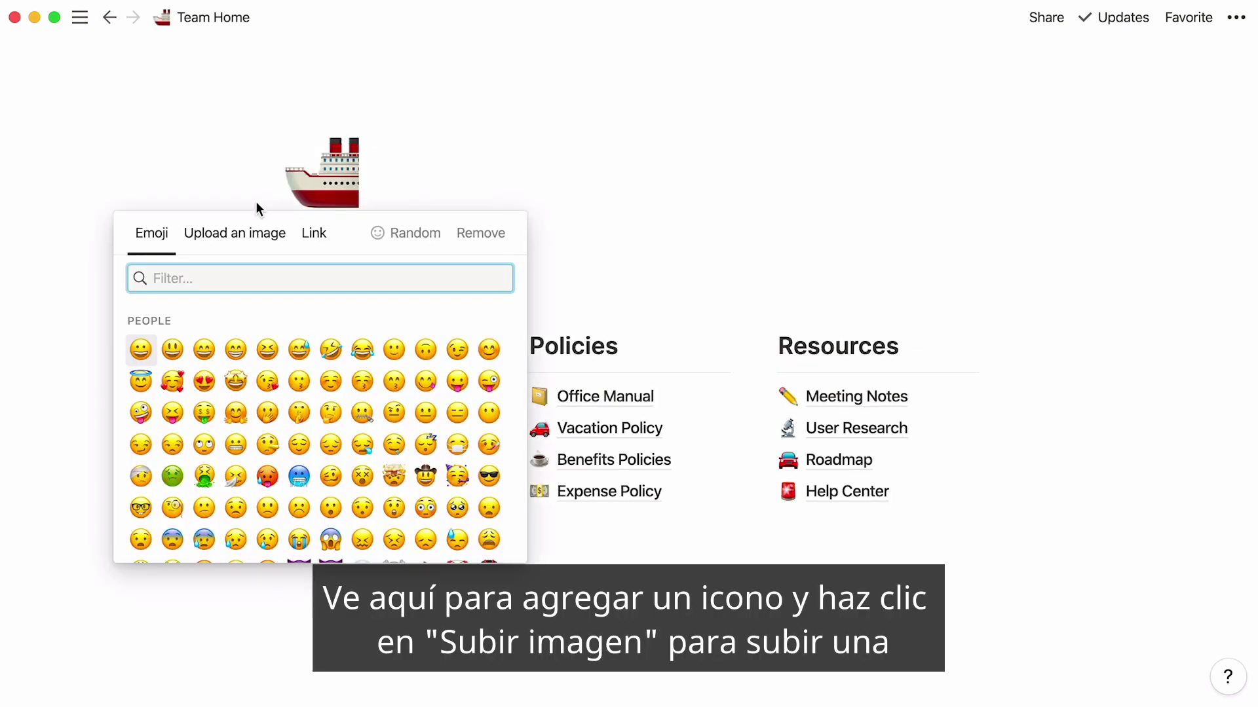
left_click(229, 236)
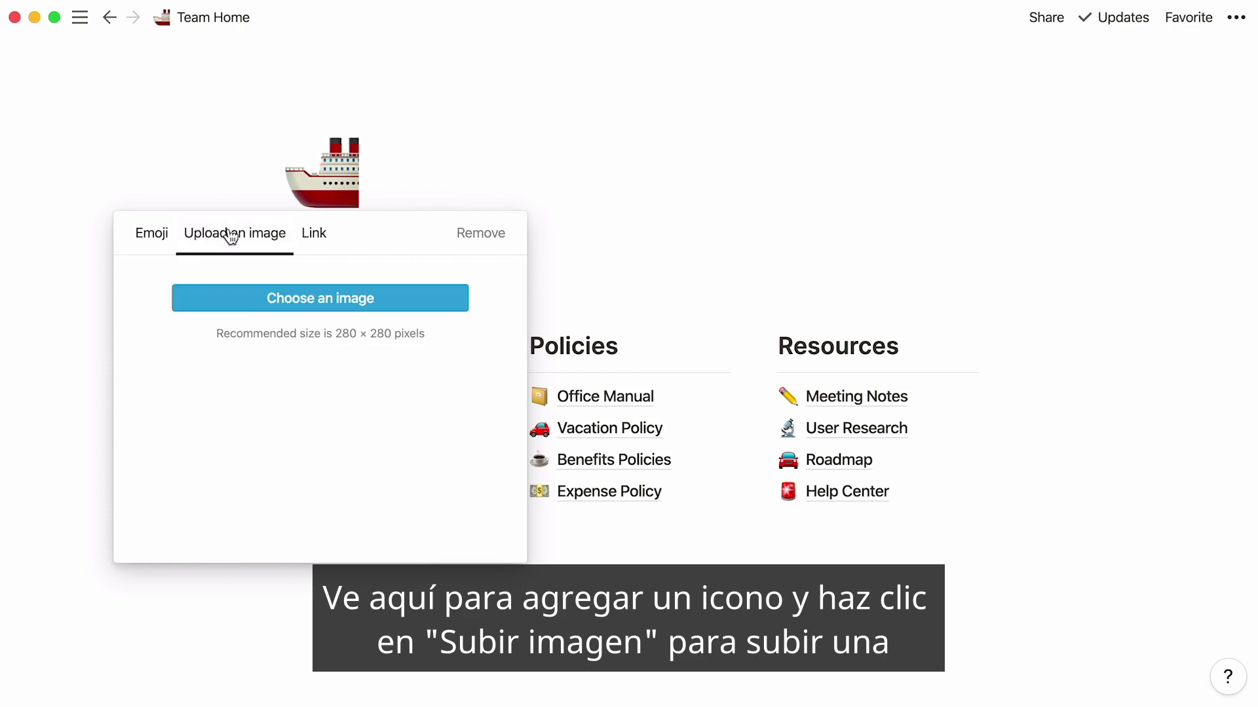
left_click(247, 298)
key("Return")
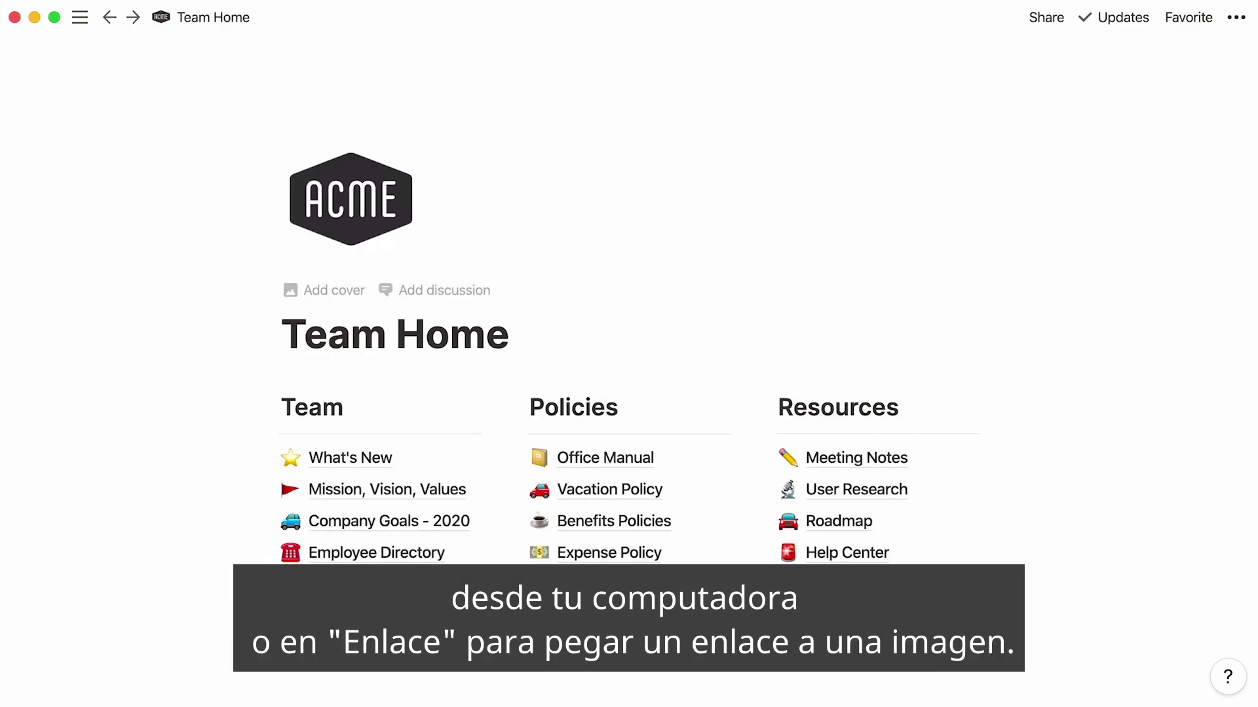
left_click(347, 215)
Upload team.jpeg as the Team Home cover, then open the Vacation Policy sub-page.
left_click(358, 313)
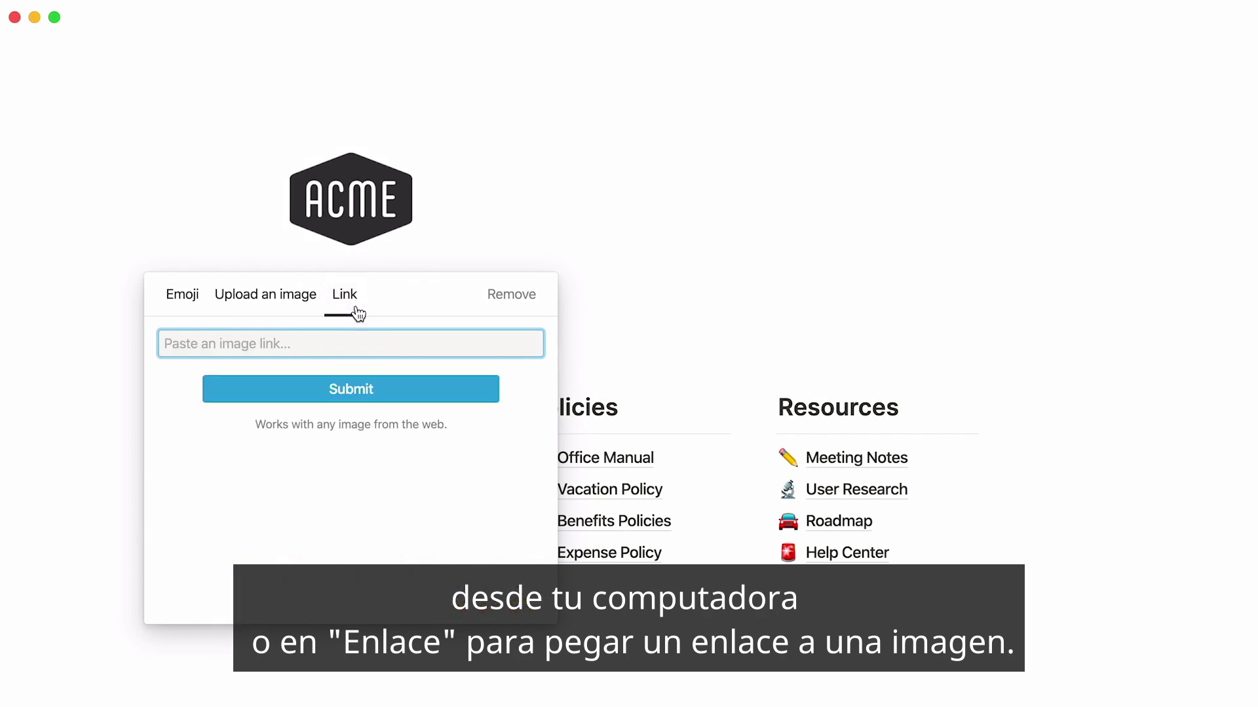
left_click(507, 203)
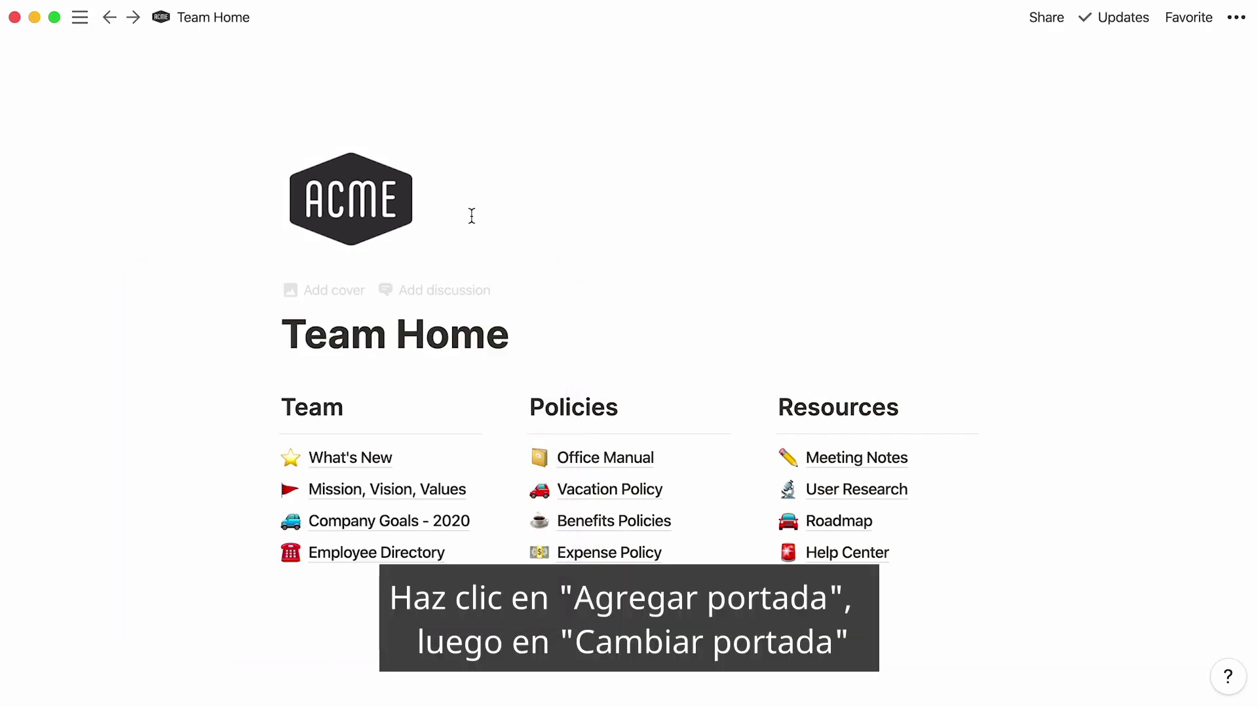
left_click(343, 292)
left_click(827, 234)
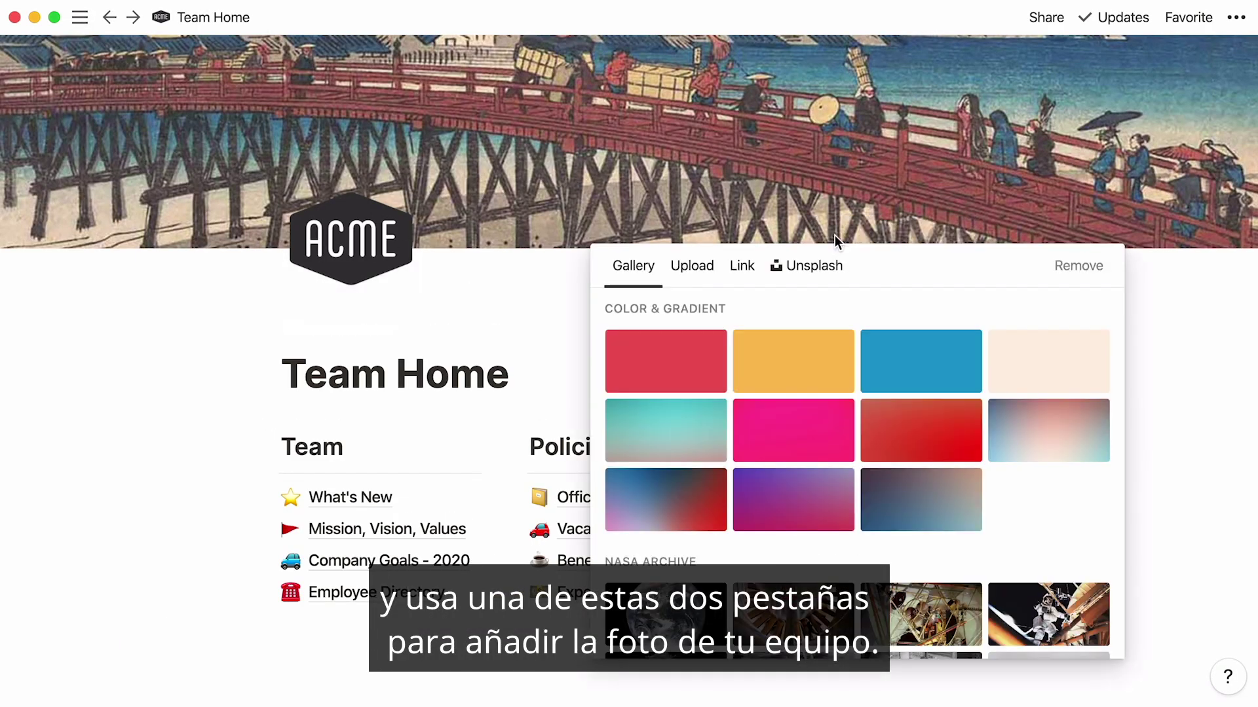
left_click(739, 268)
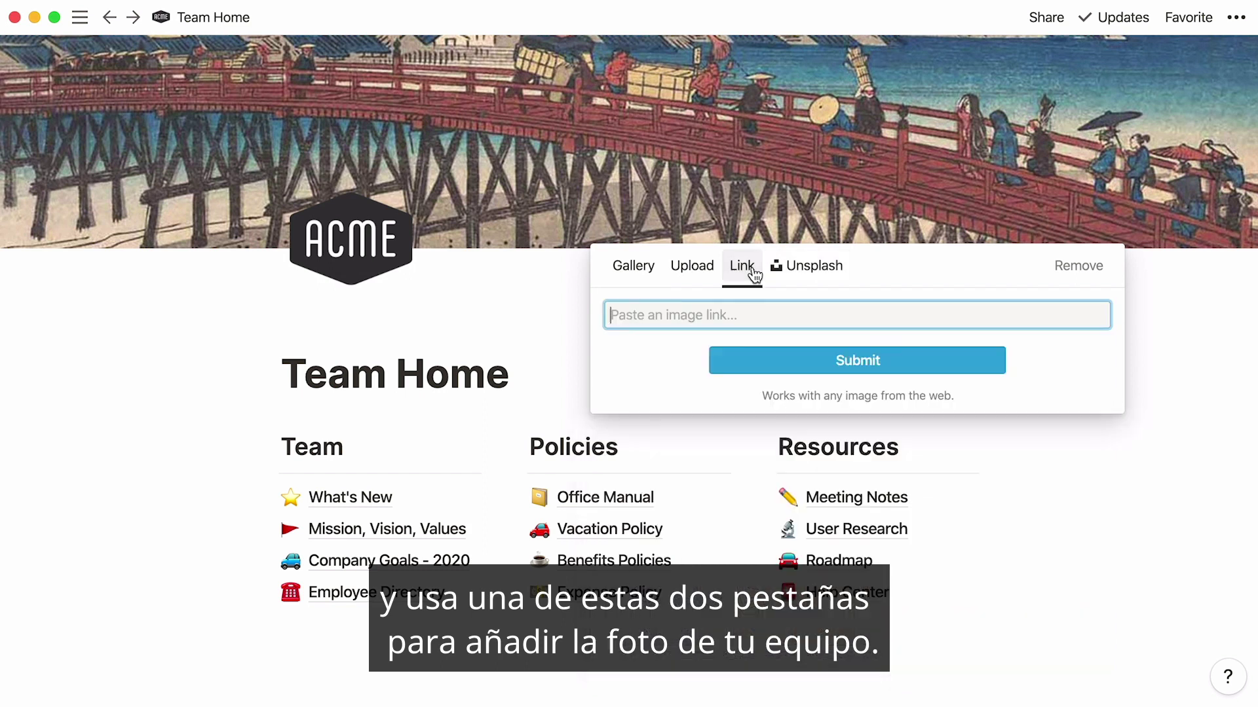
left_click(692, 269)
left_click(745, 340)
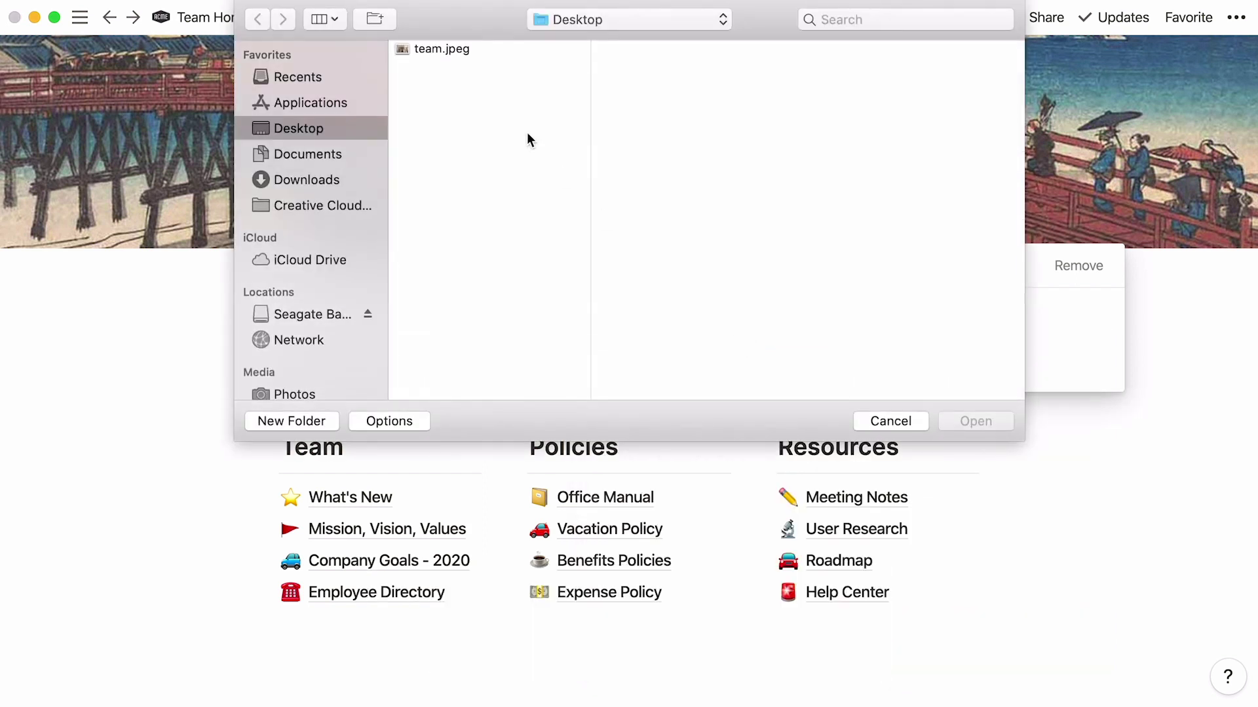
double_click(469, 48)
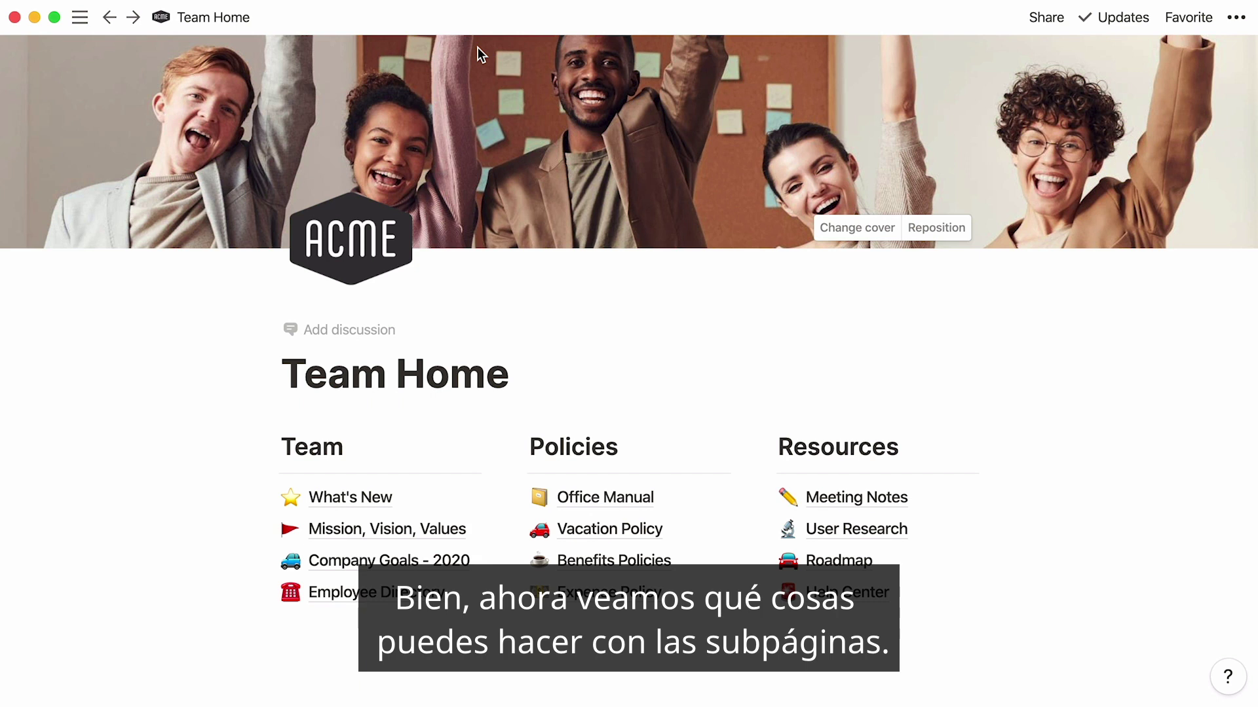
left_click(619, 527)
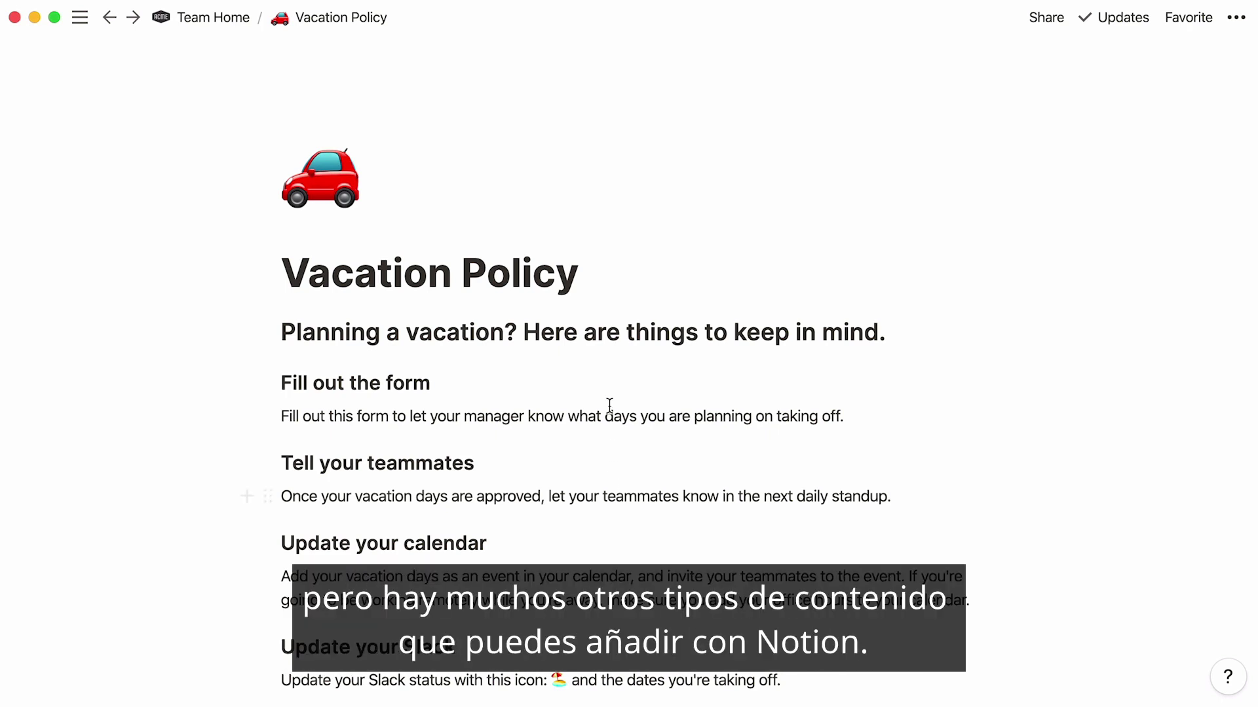
Add a callout under the title containing the pasted unlimited-vacation note.
left_click(610, 273)
key("Return")
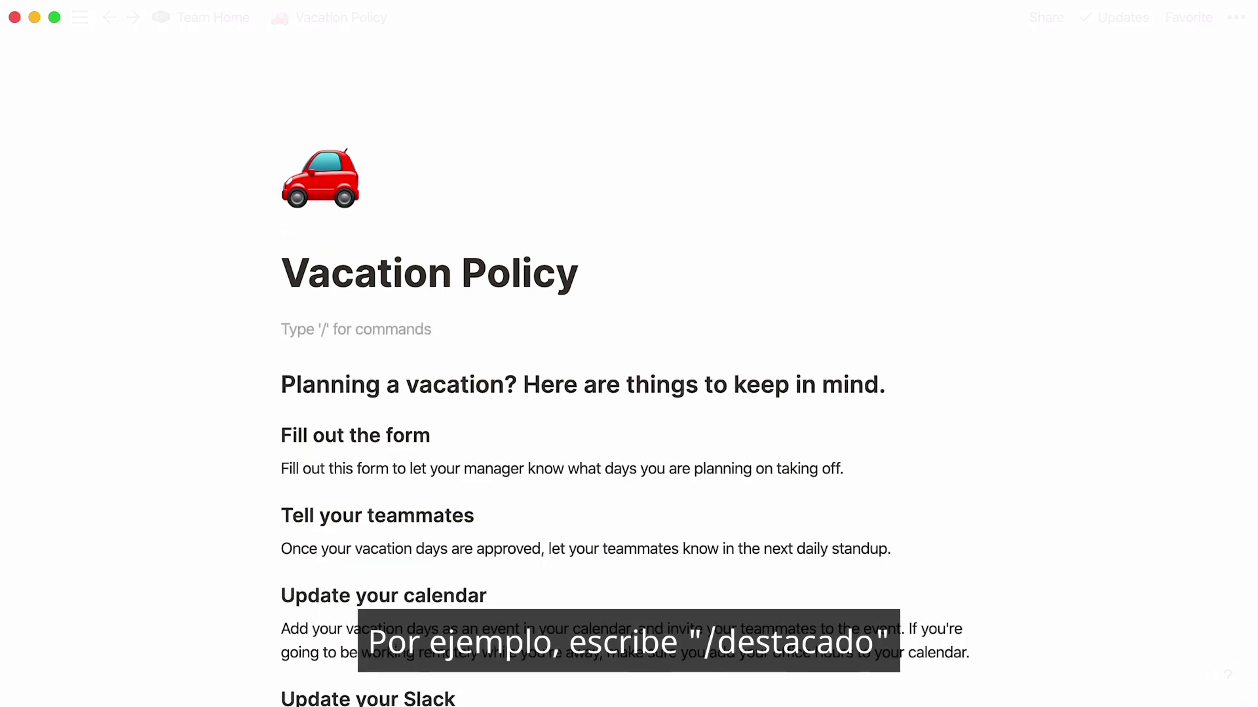
type("/")
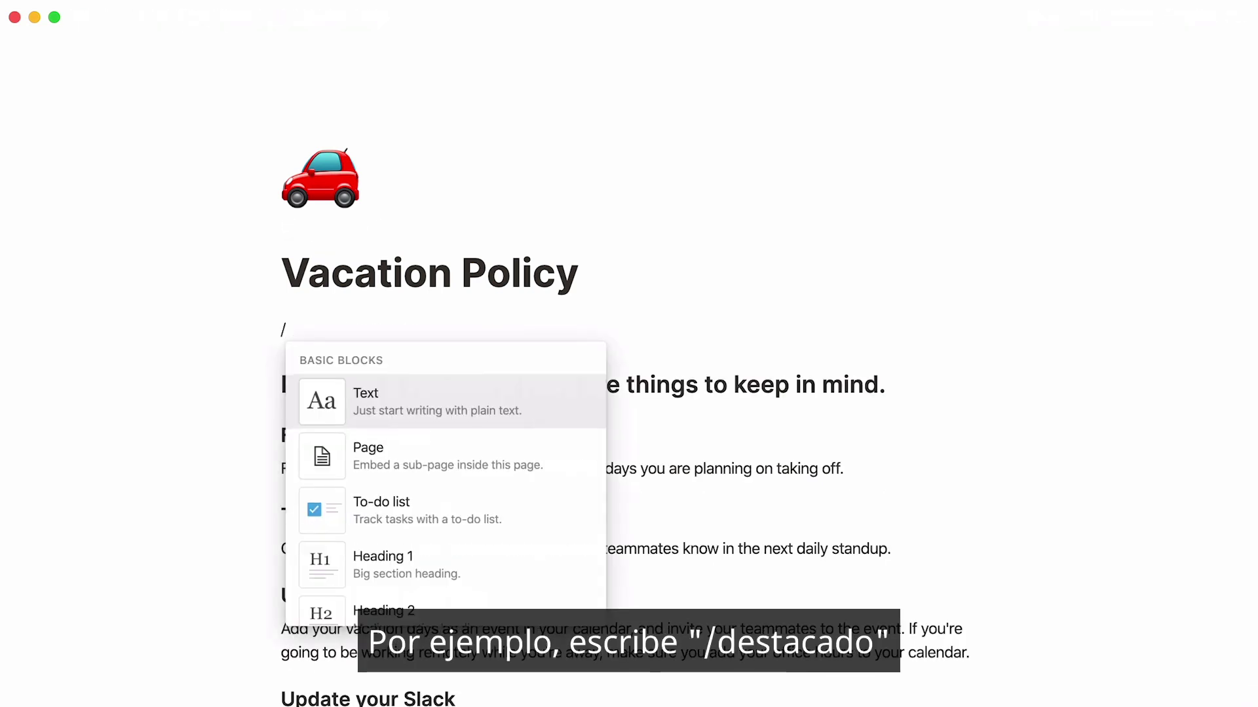
type("callout")
key("Return")
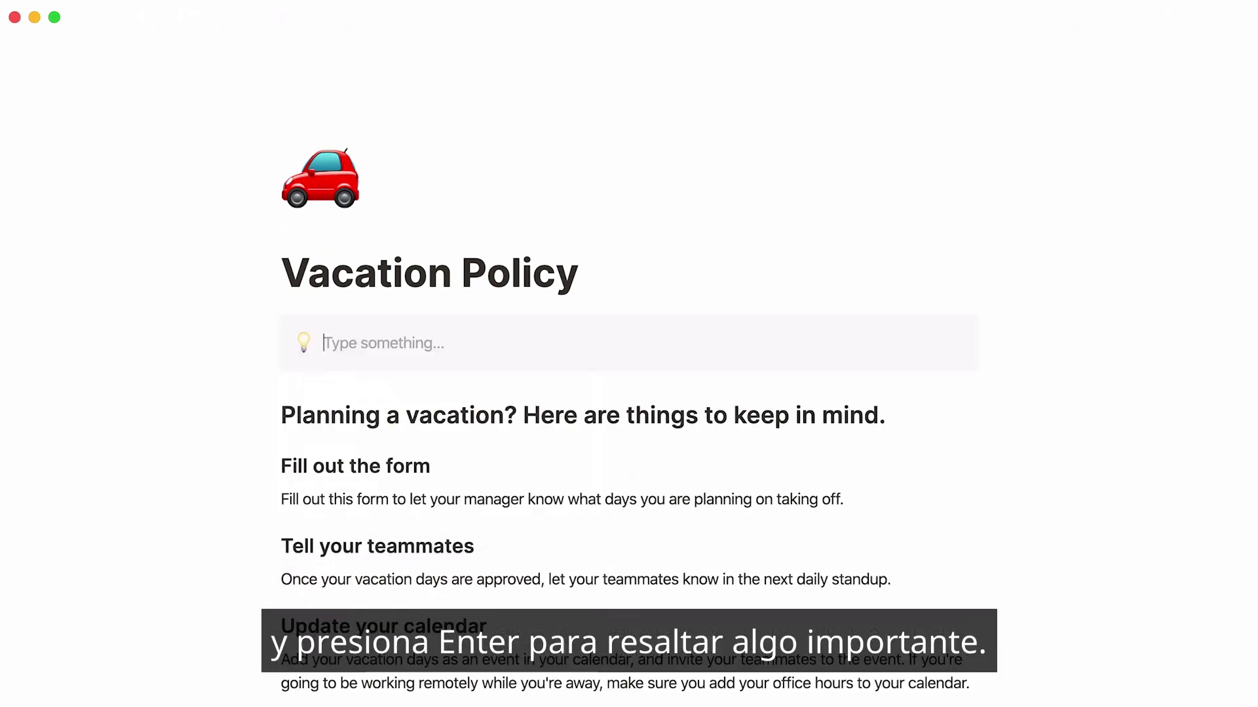
type("As of December 2019, Acme decided to implement unlimited vacation. This means we don't have any rules on how many weeks per year you should take off. We decided to add this to our Benefits Policies.")
Insert a table of contents block directly under the title, above the callout.
left_click(610, 274)
key("Return")
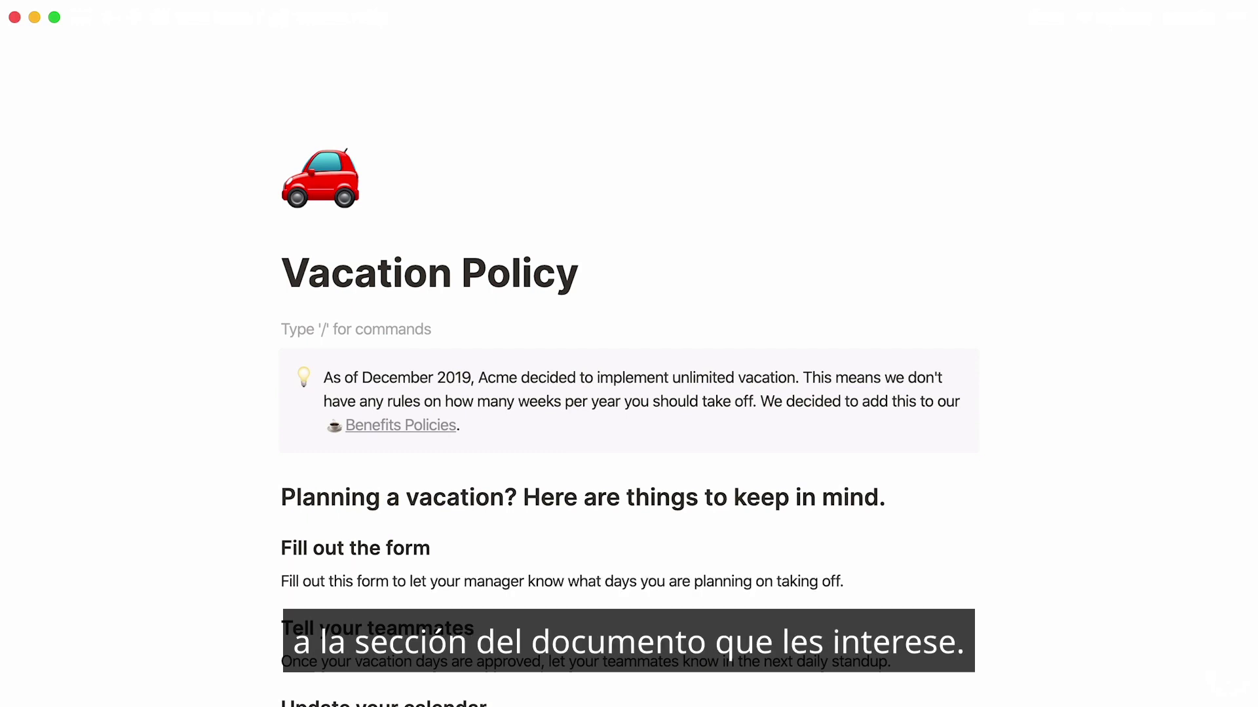
type("/")
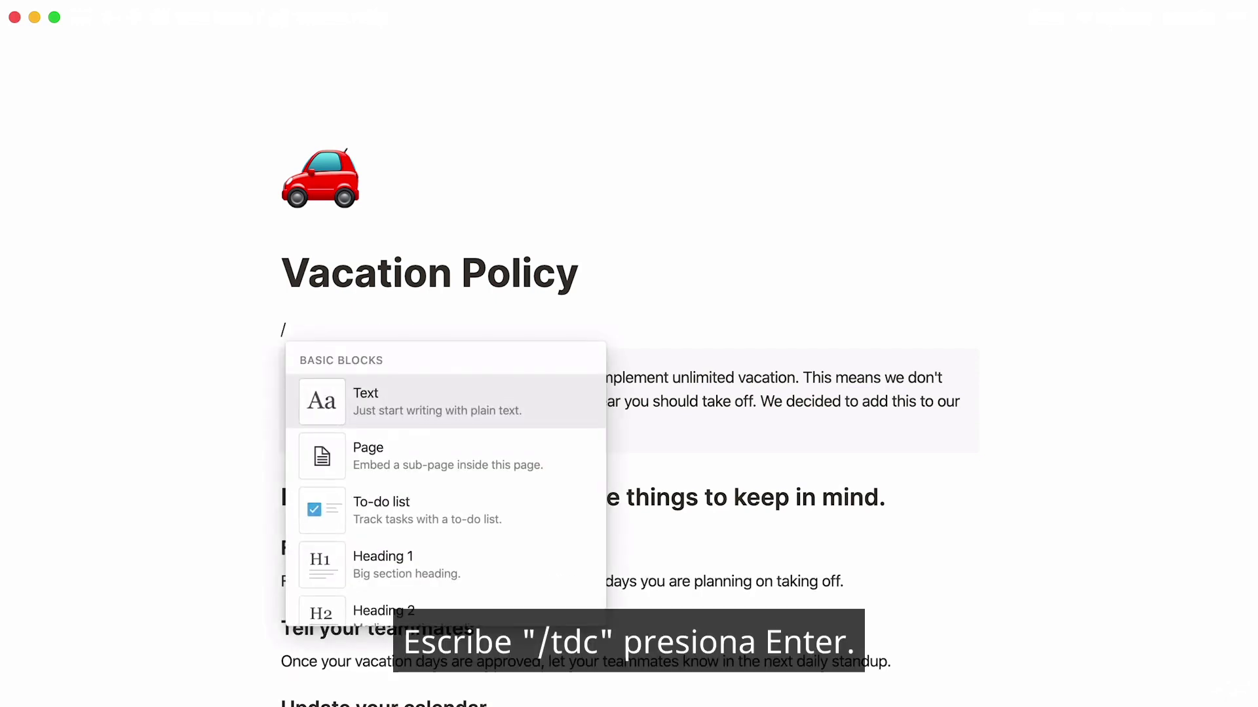
type("toc")
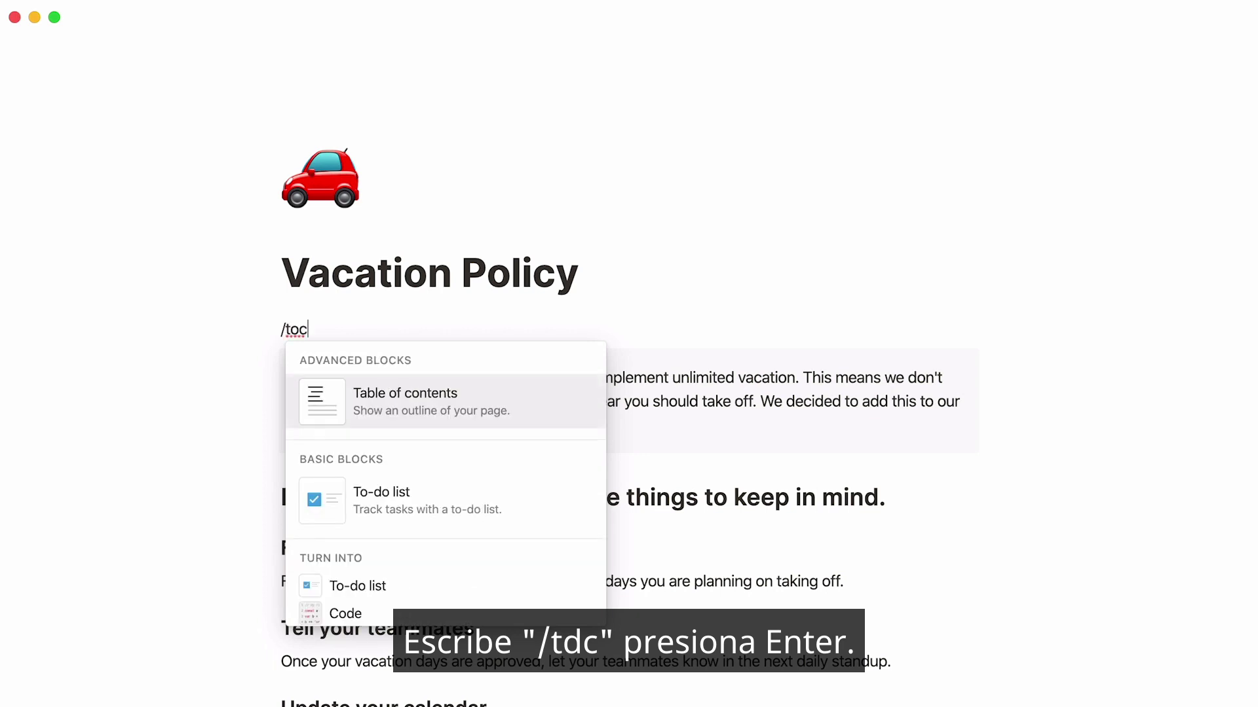
key("Return")
left_click(401, 417)
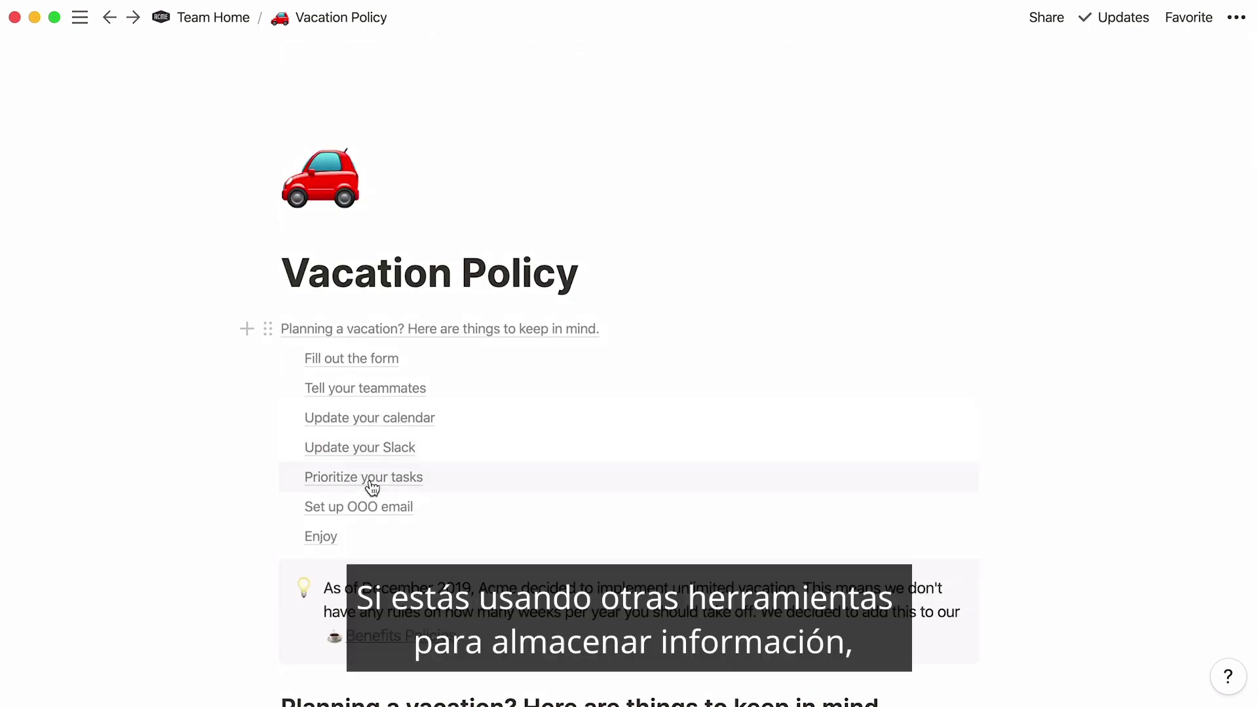
left_click(360, 505)
scroll(124, 626, "down", 3)
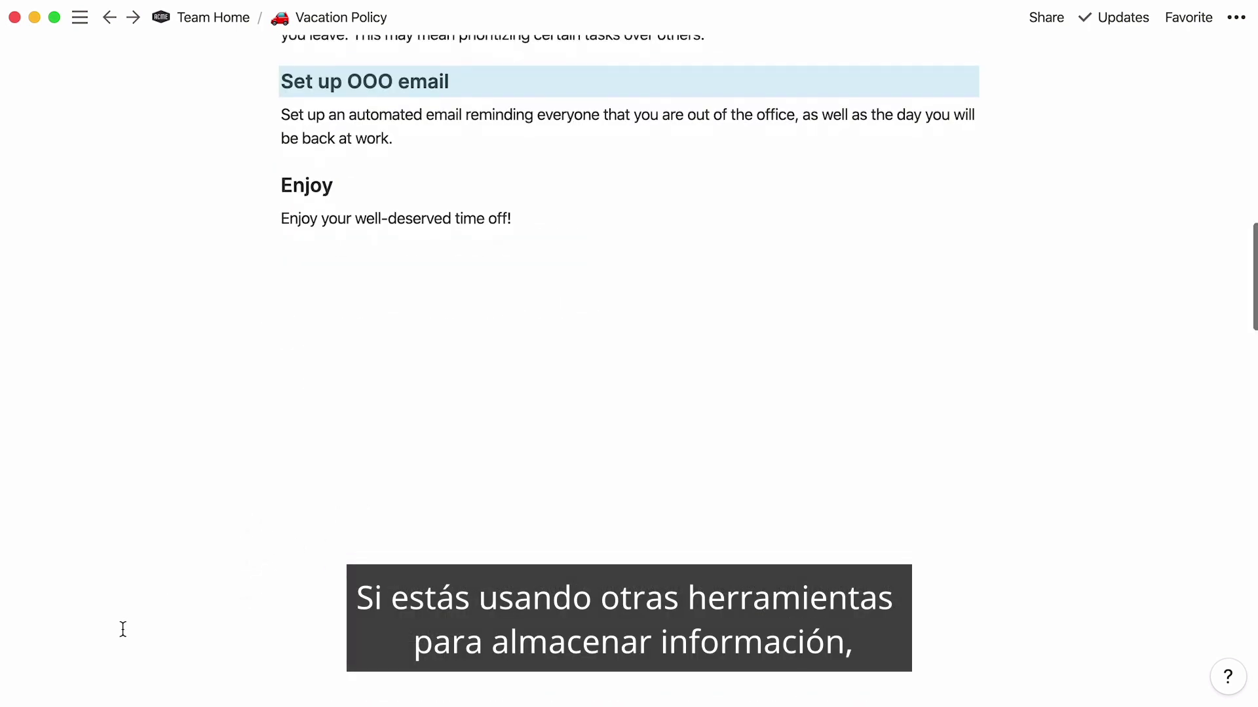
scroll(122, 629, "down", 5)
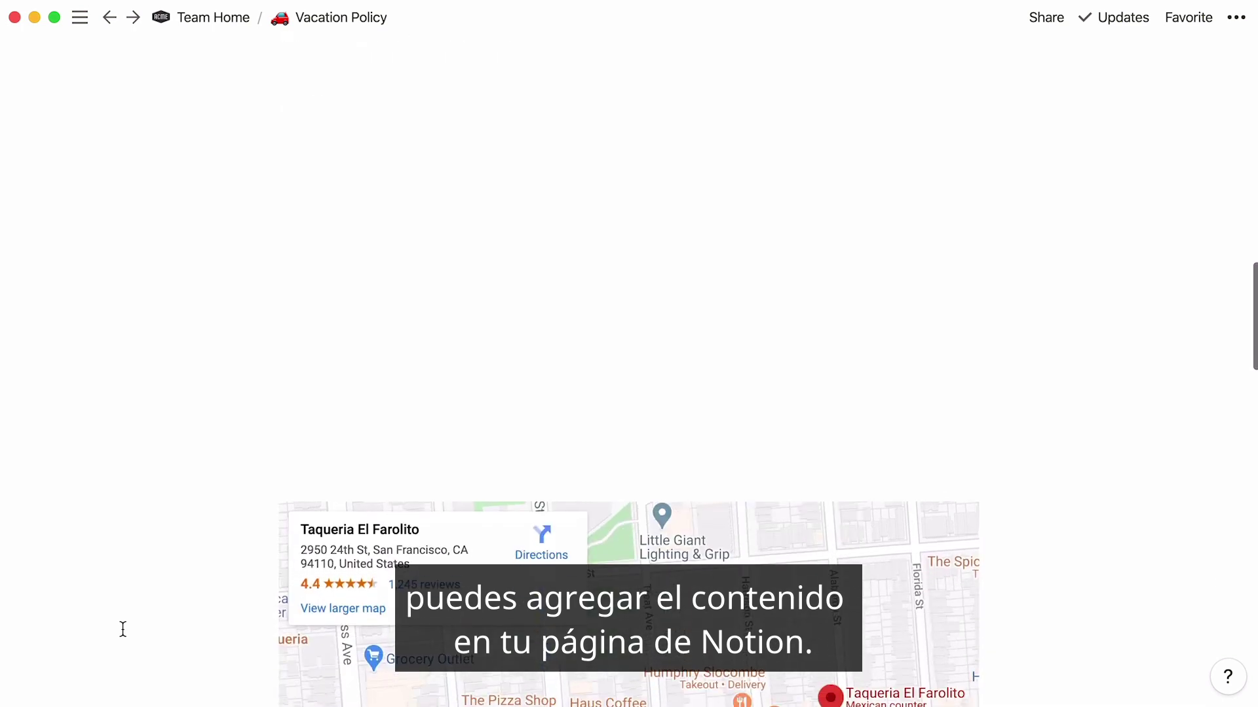
scroll(122, 628, "down", 3)
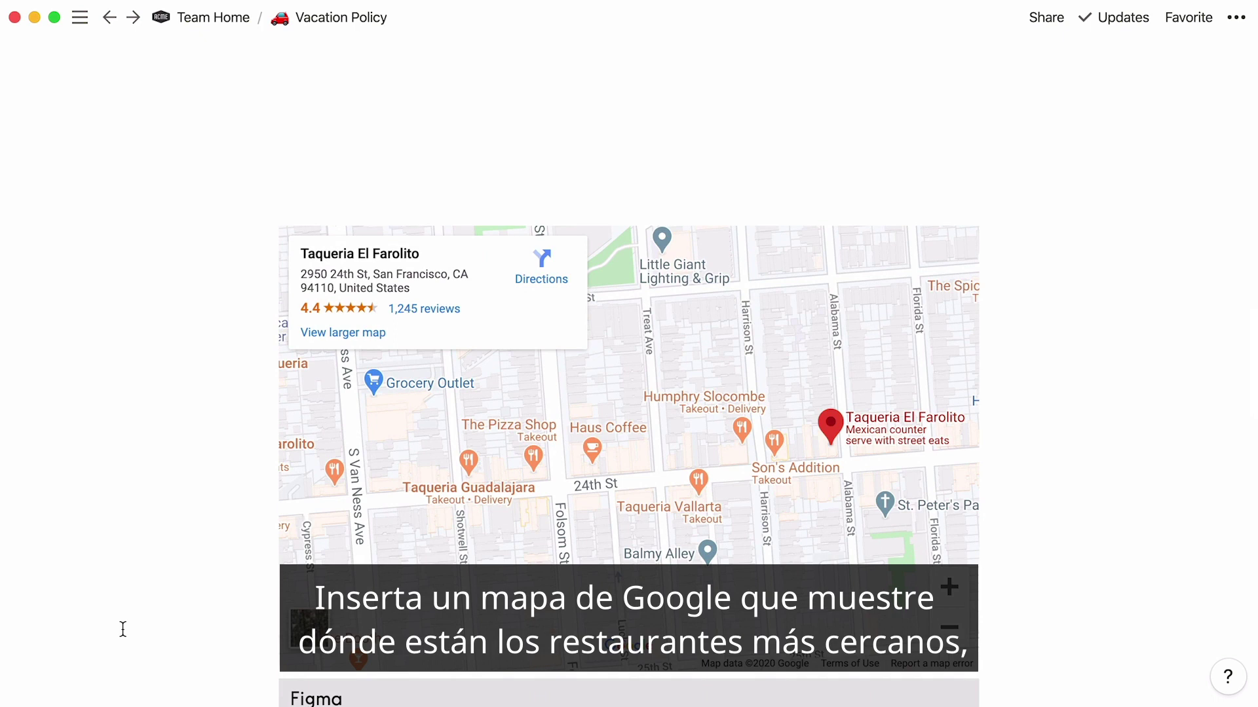
scroll(123, 629, "down", 5)
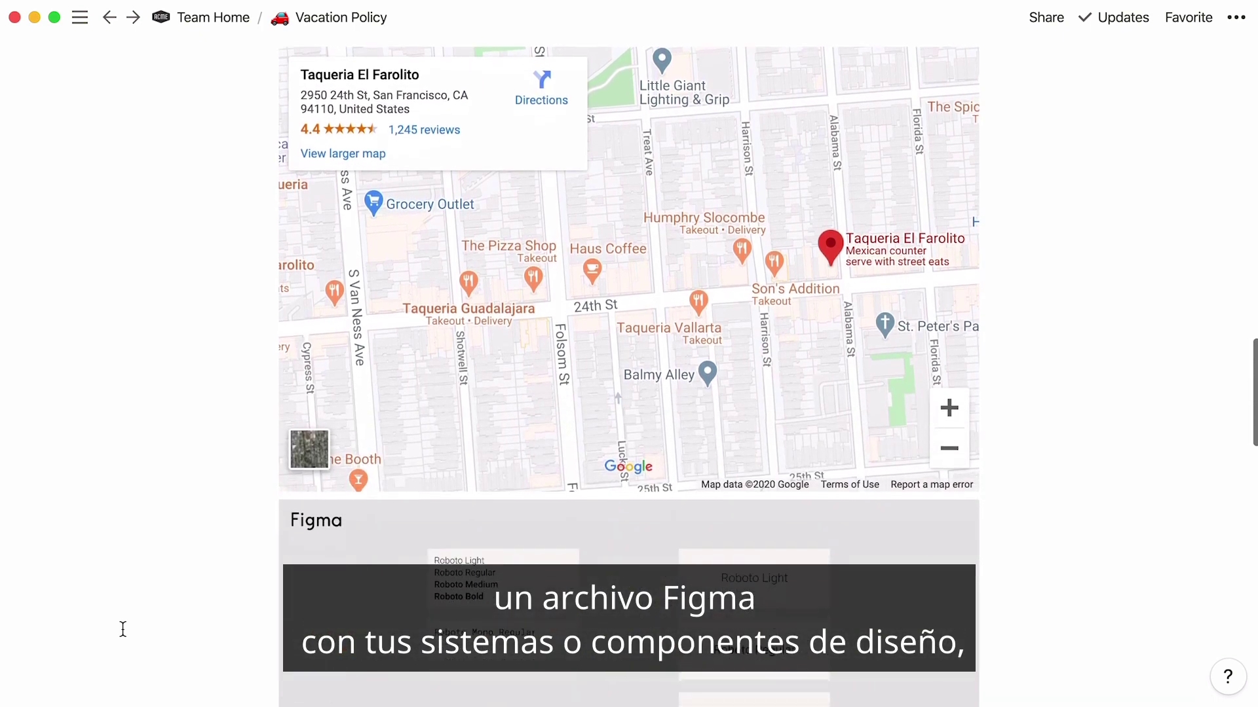
scroll(122, 629, "down", 6)
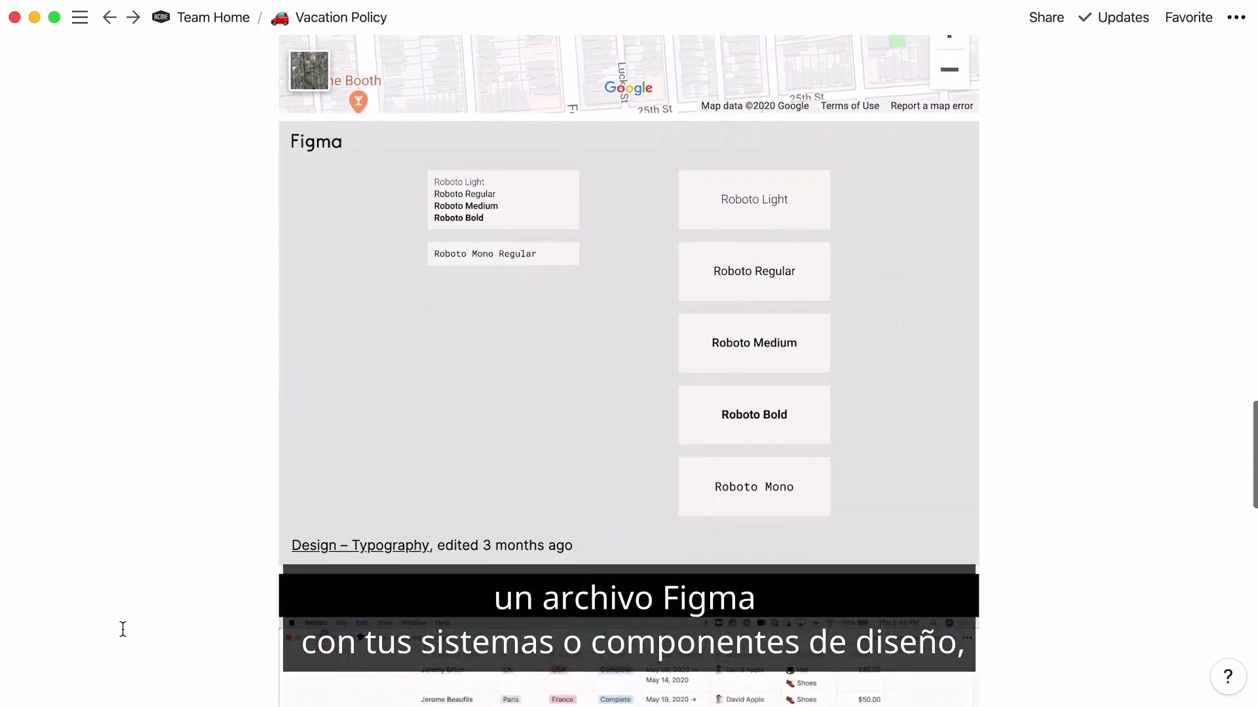
scroll(122, 628, "down", 7)
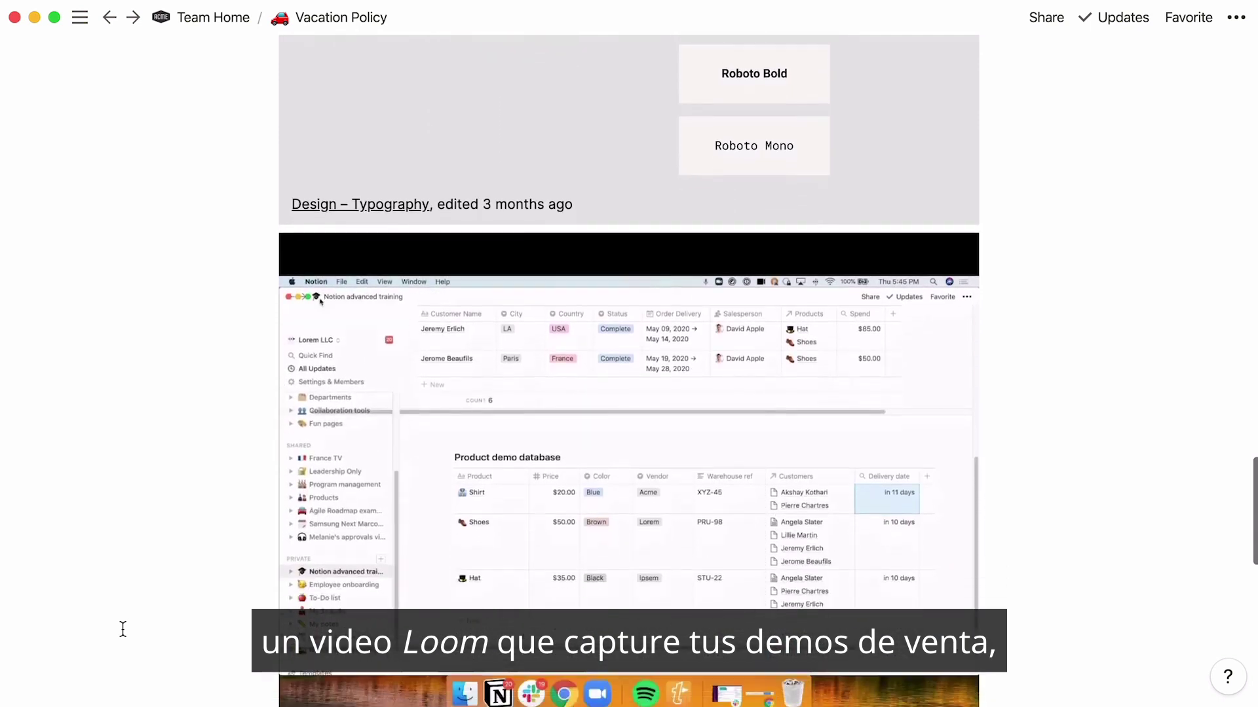
scroll(123, 629, "down", 4)
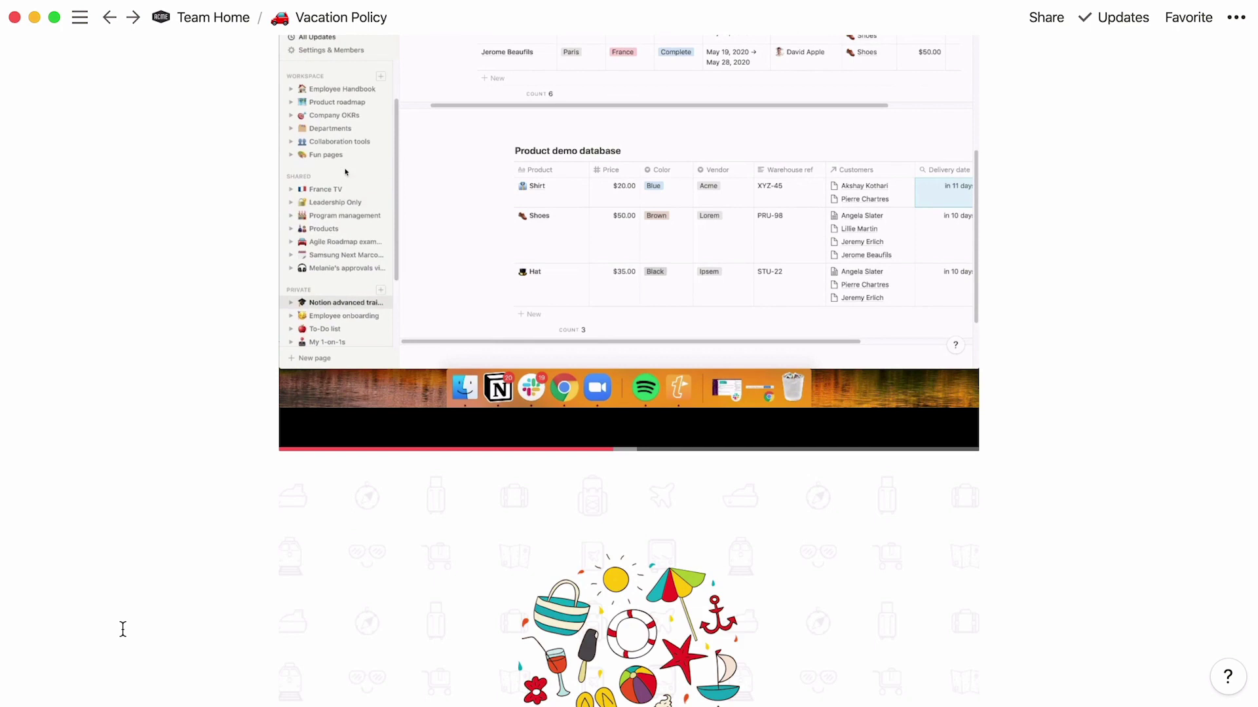
scroll(123, 629, "down", 3)
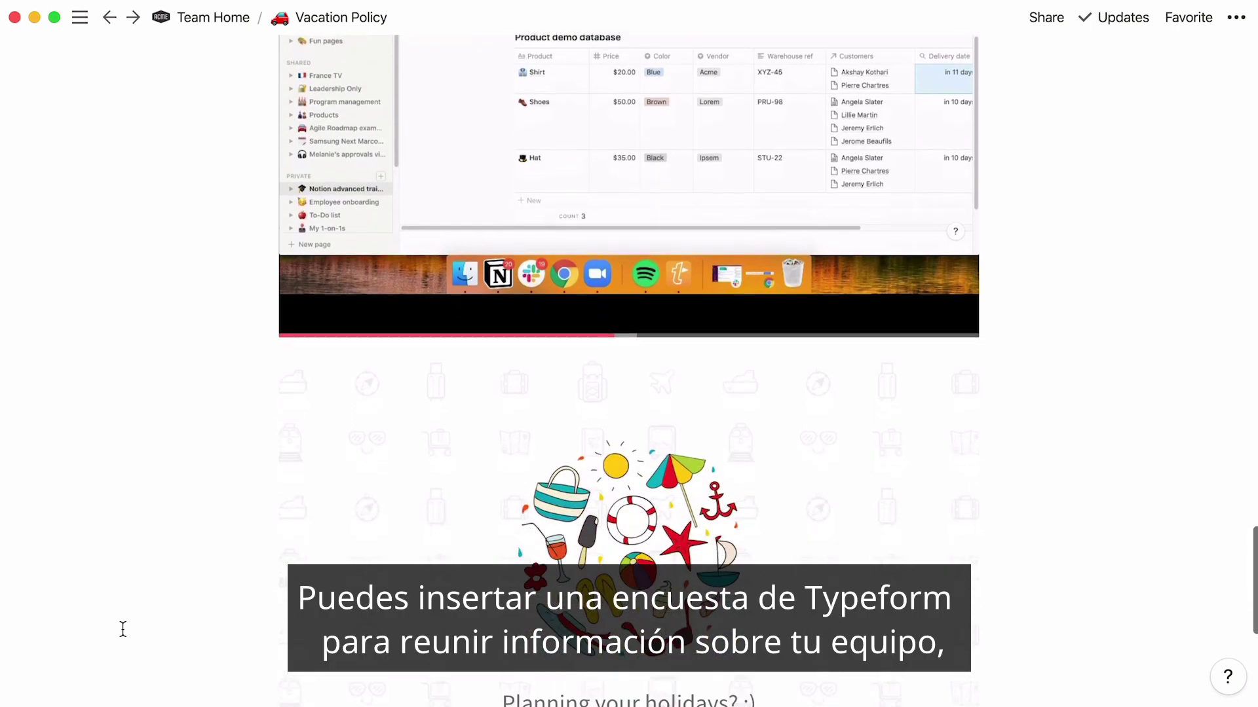
scroll(123, 629, "down", 3)
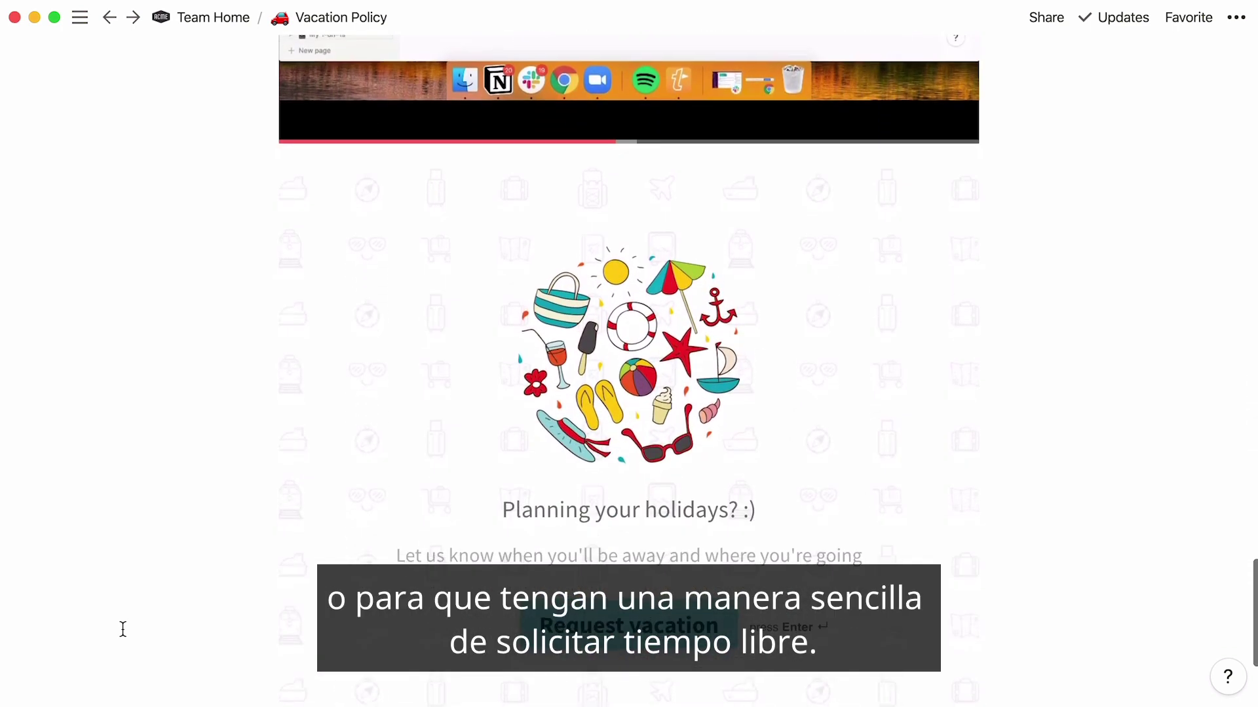
scroll(122, 629, "down", 2)
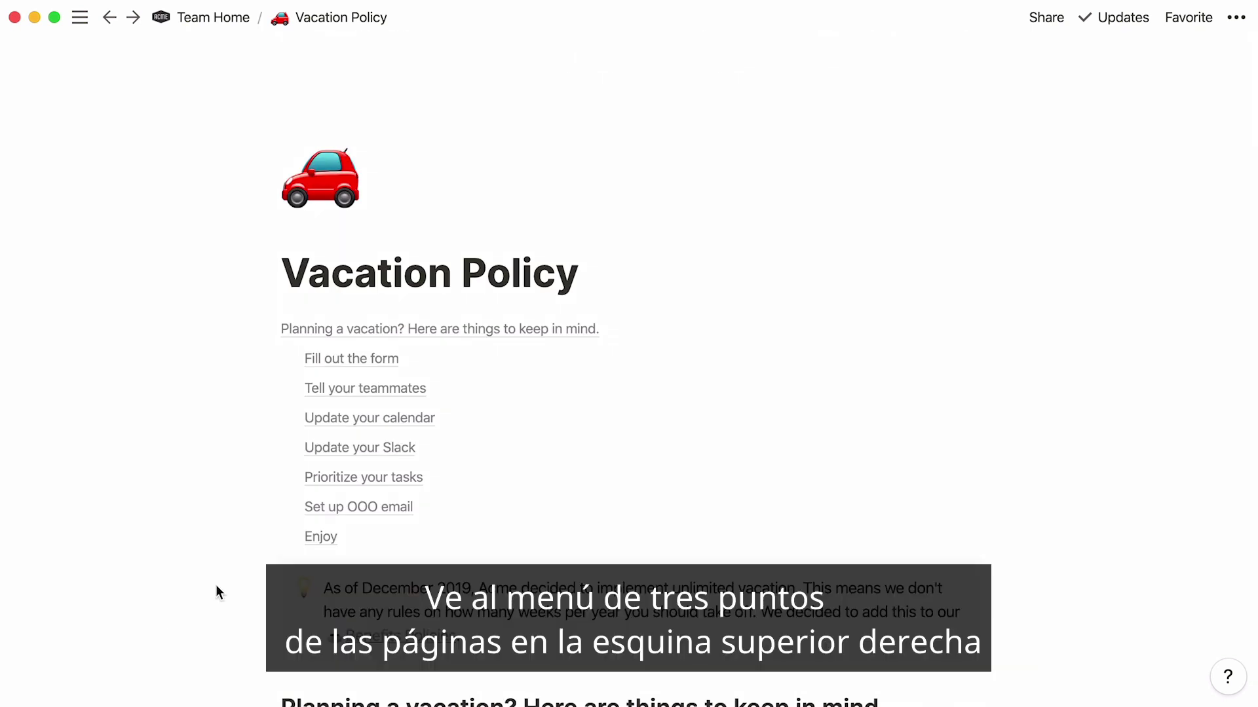
Switch on Page lock from the ••• menu, then unlock it via the Locked breadcrumb label.
left_click(1239, 25)
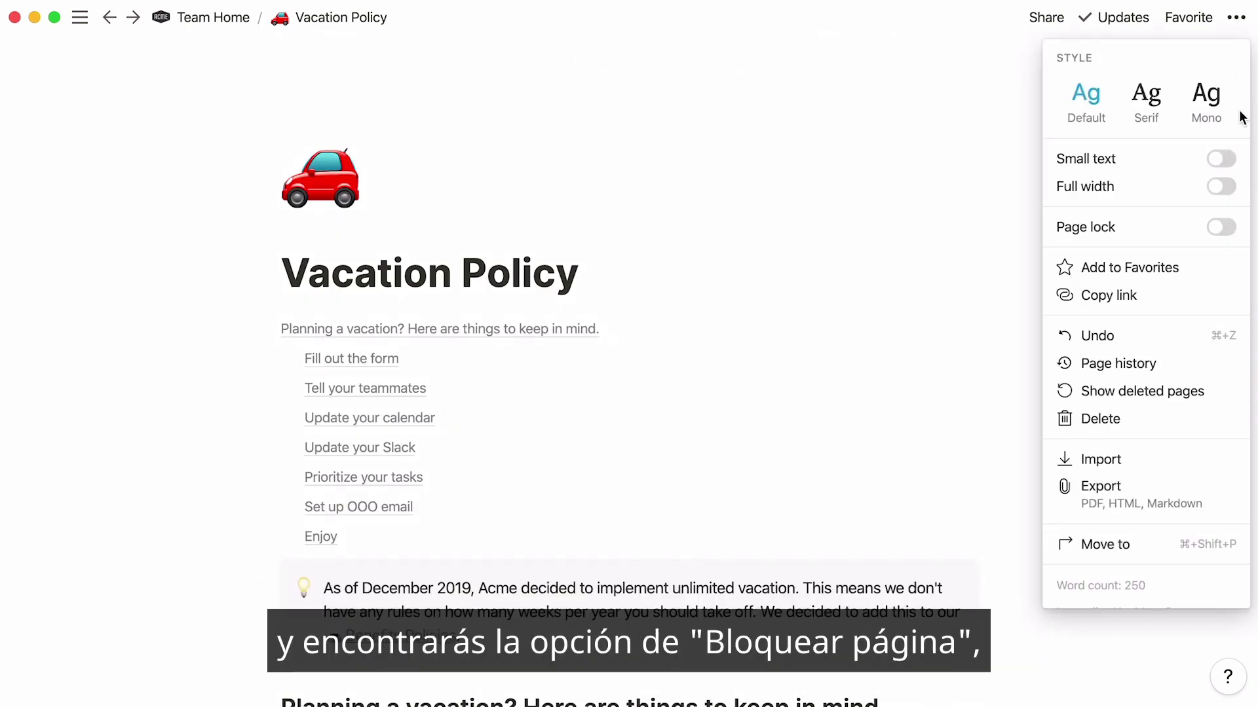
left_click(1230, 228)
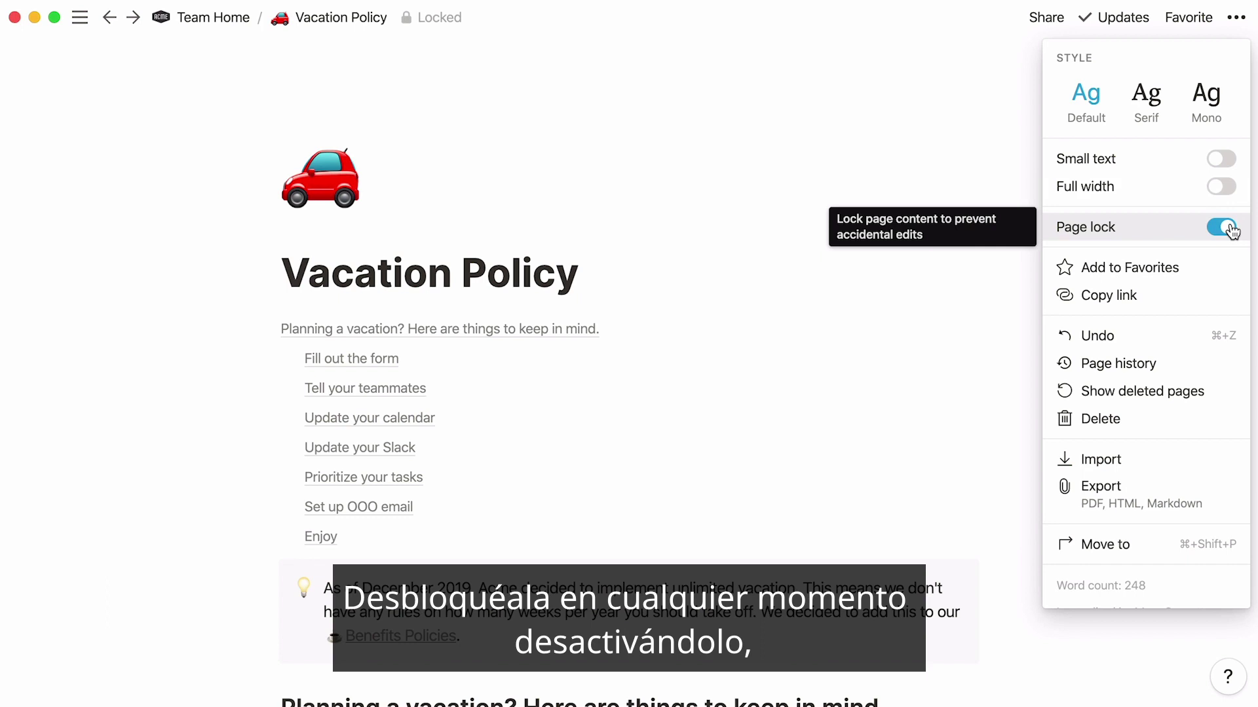
left_click(439, 20)
left_click(439, 20)
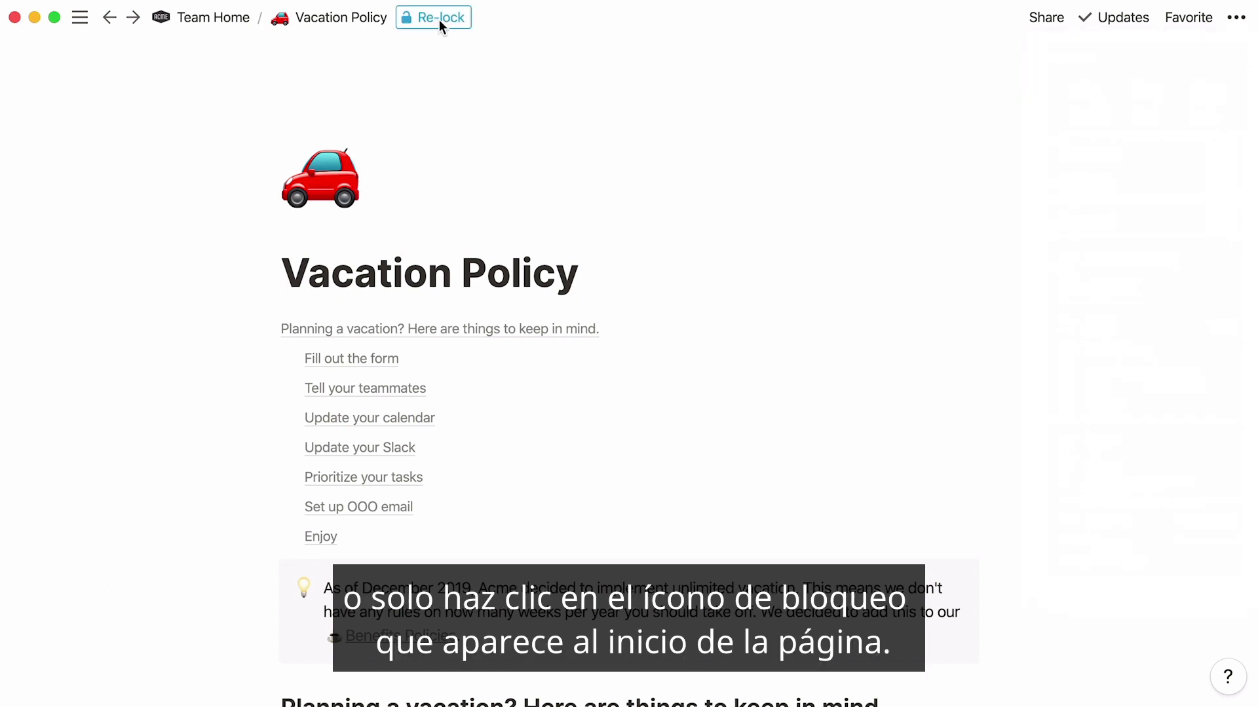
left_click(589, 270)
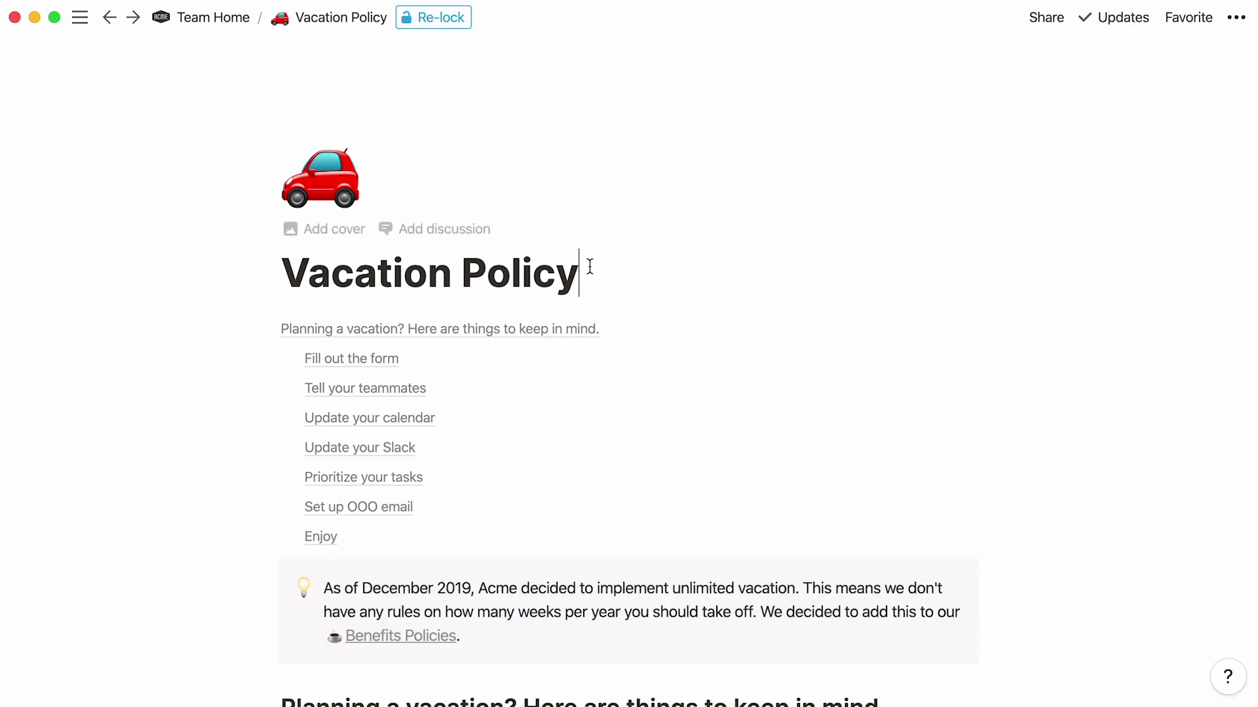
key("Return")
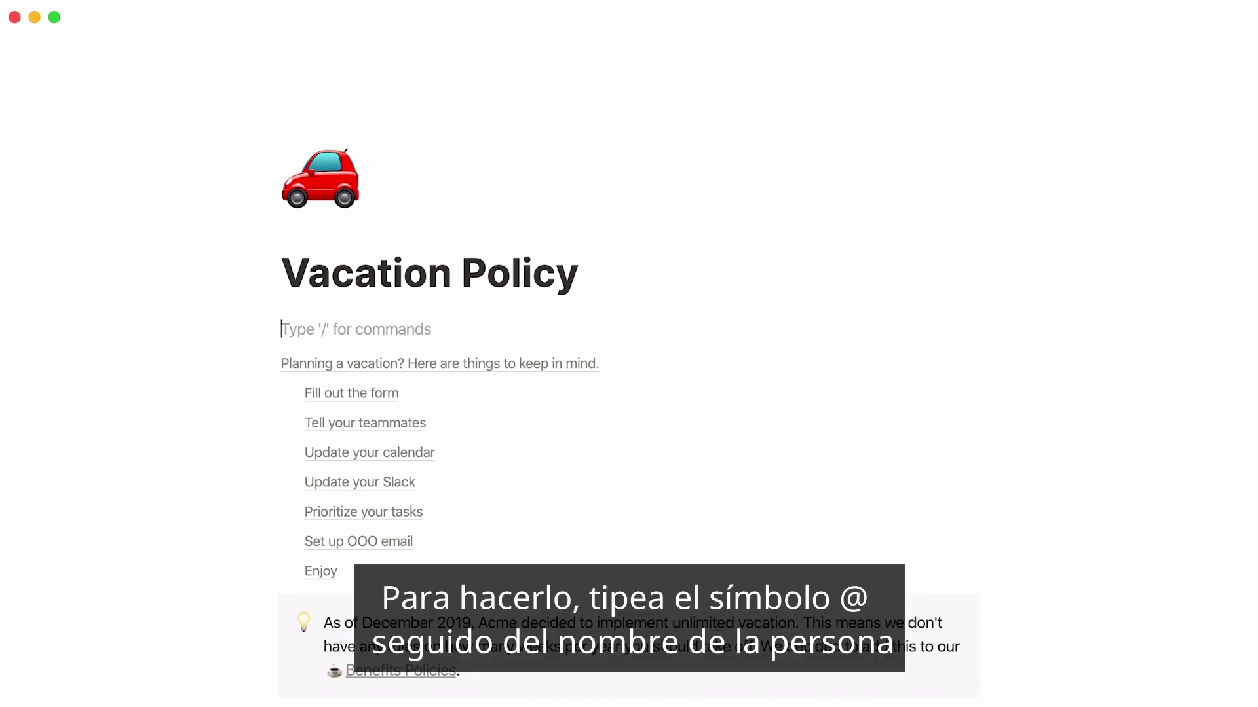
type("@")
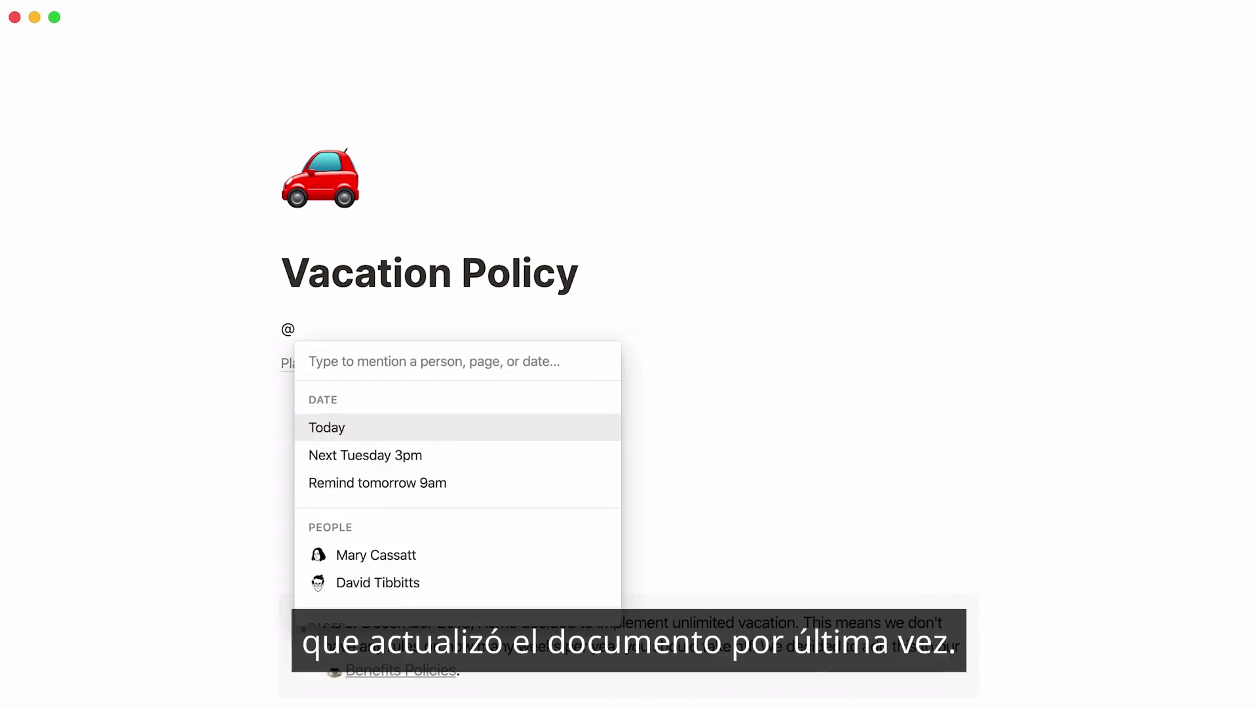
type("mary")
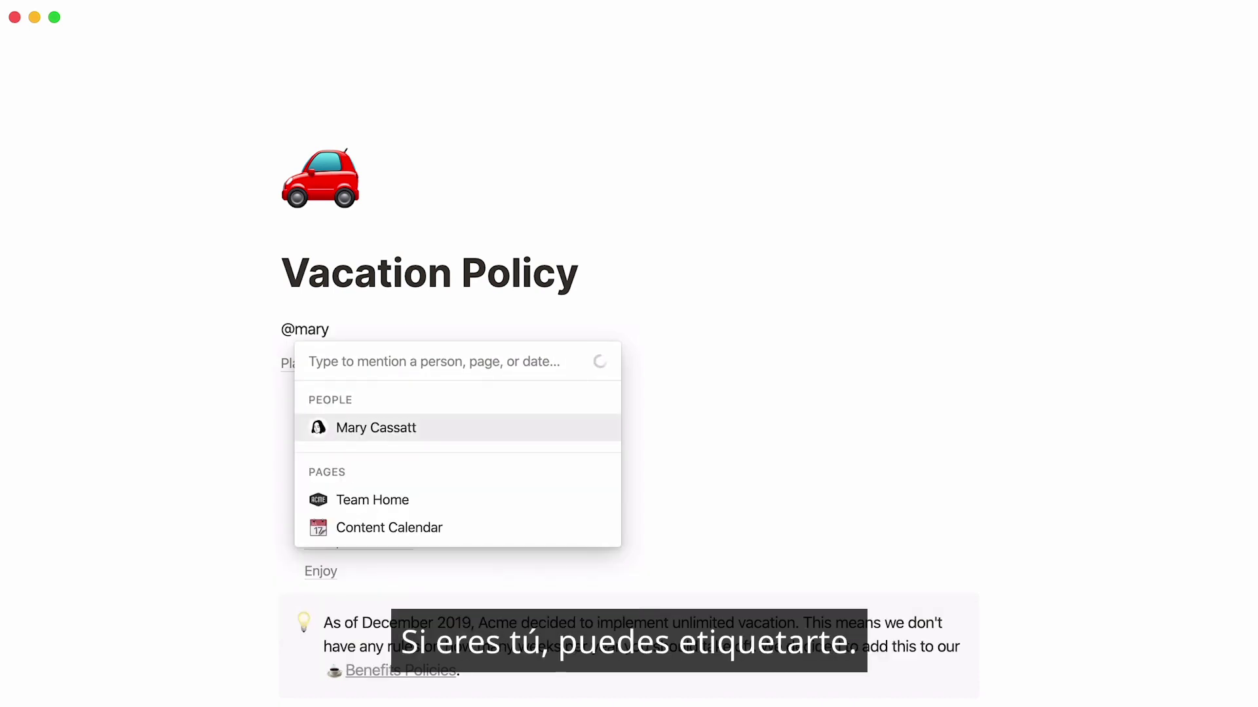
key("Return")
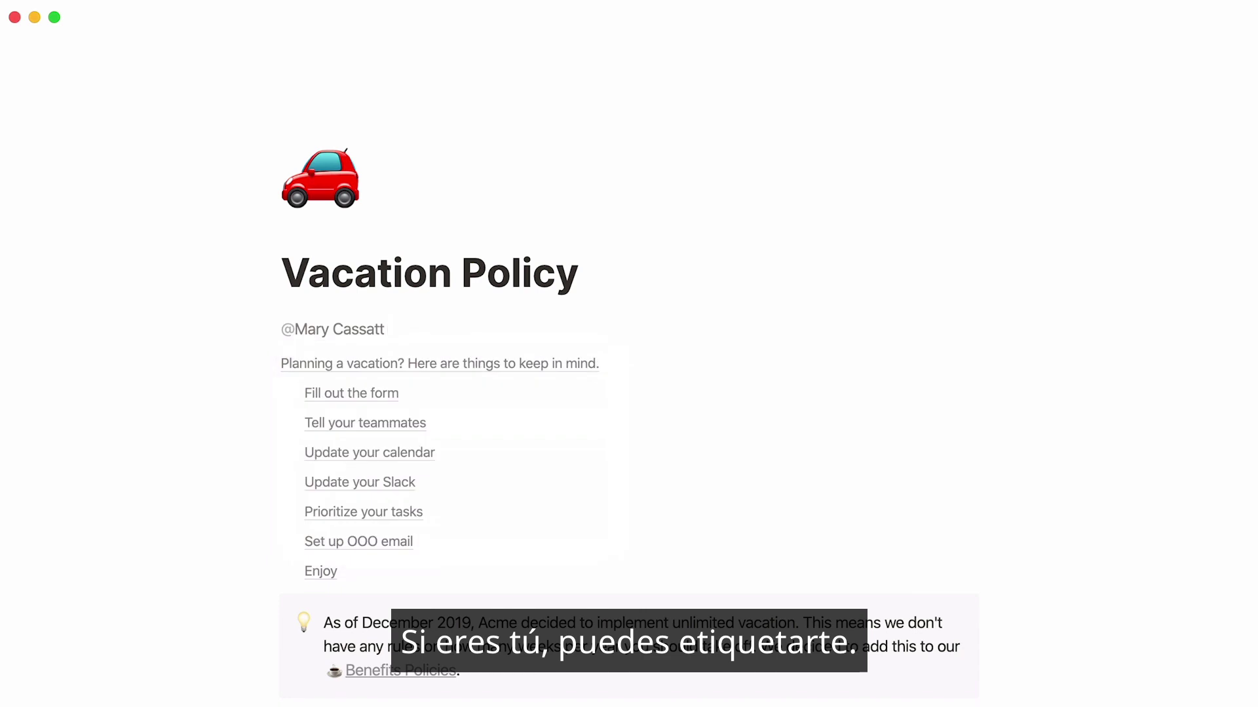
type("last ")
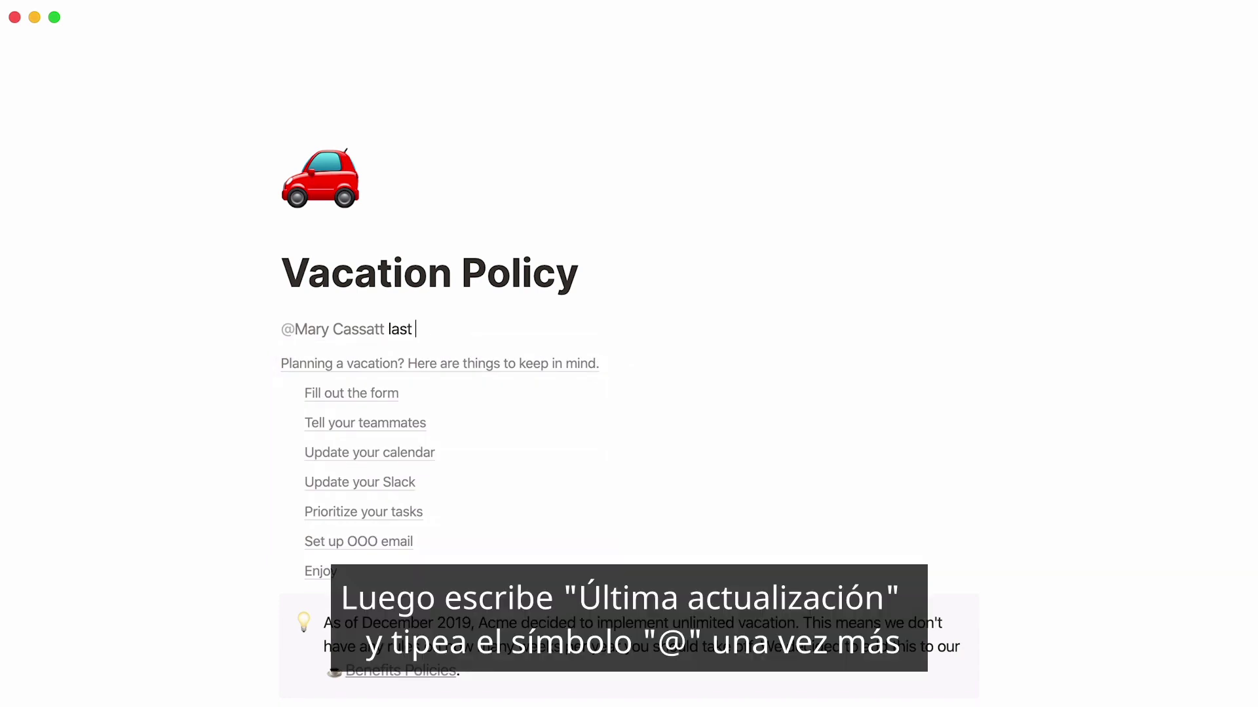
type("updated @")
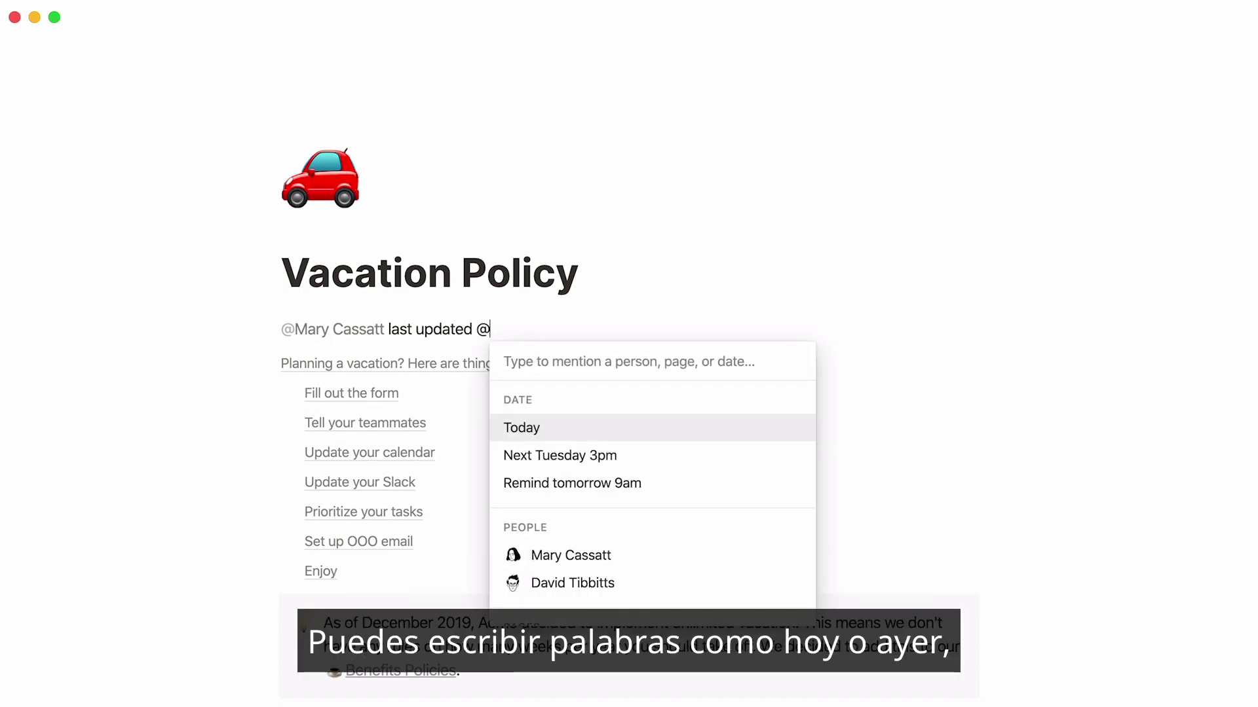
type("today")
key("Return")
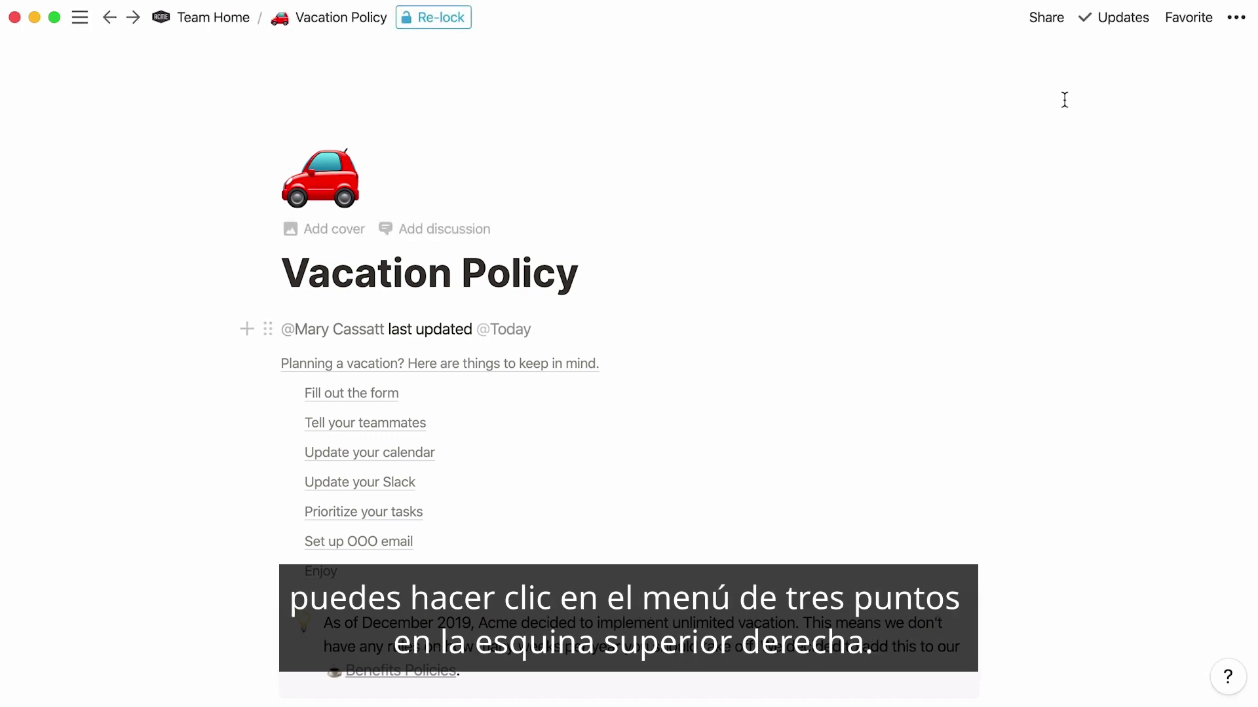
left_click(1237, 20)
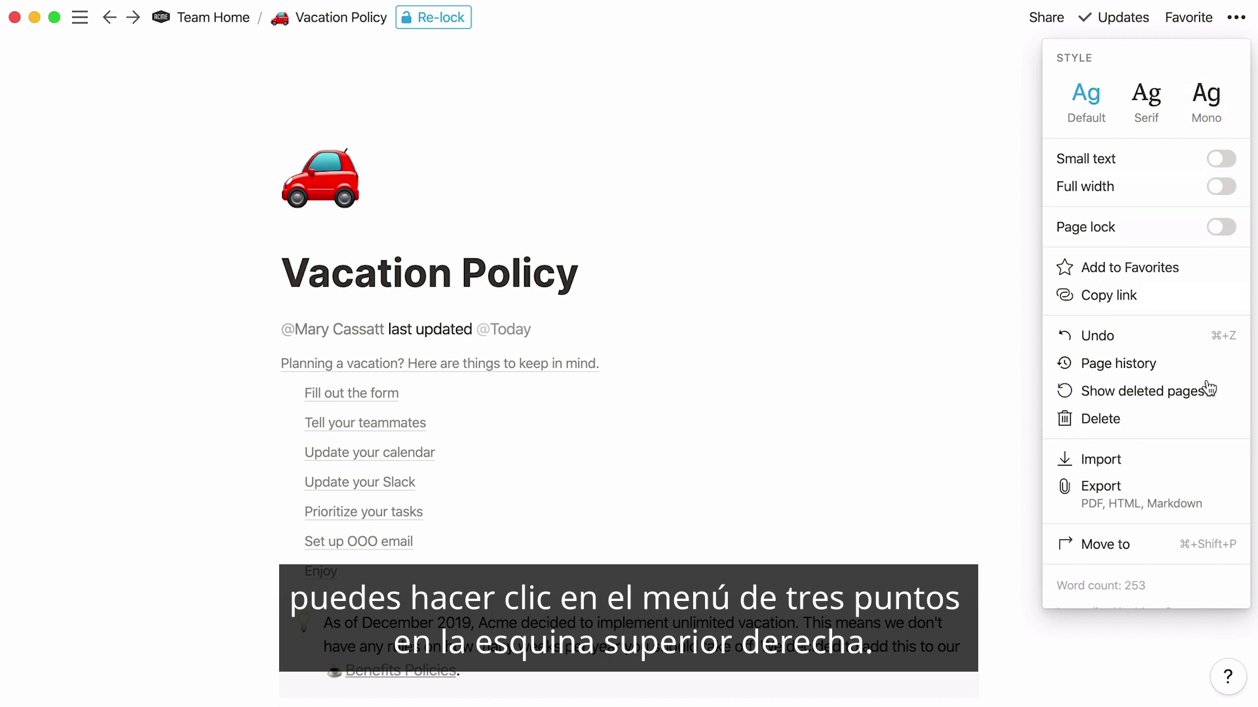
scroll(1174, 554, "down", 2)
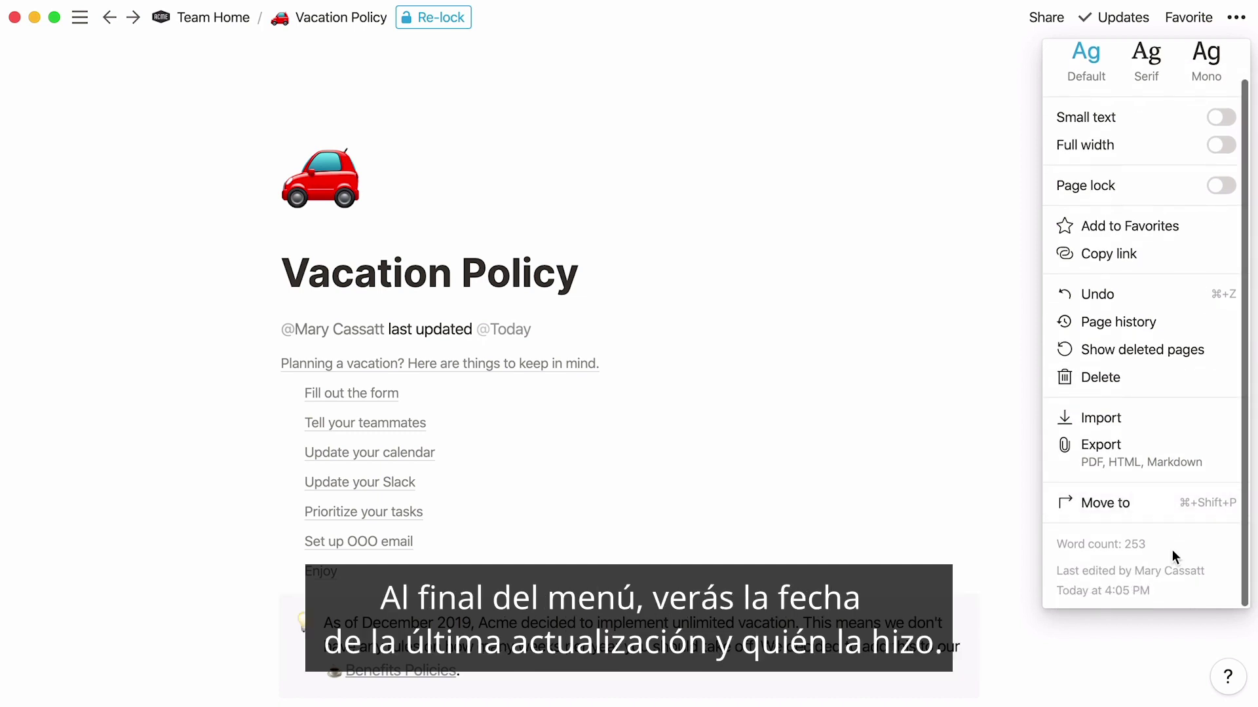
mouse_move(1193, 590)
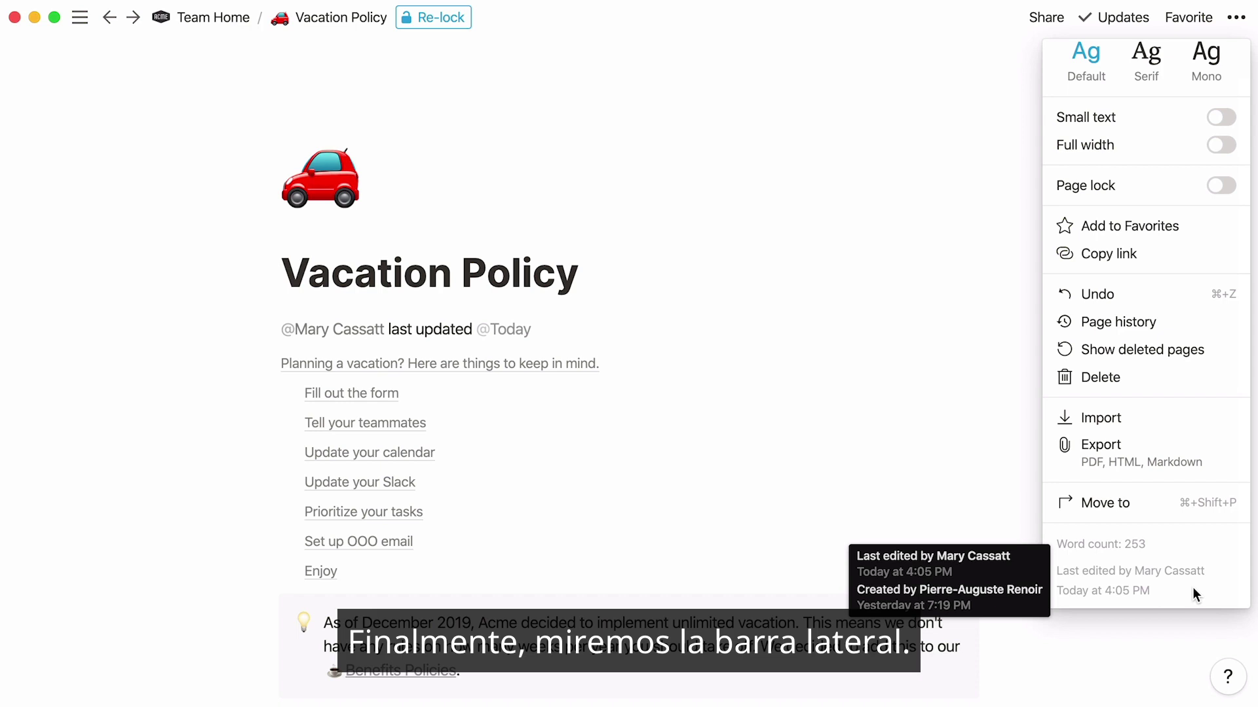
left_click(79, 17)
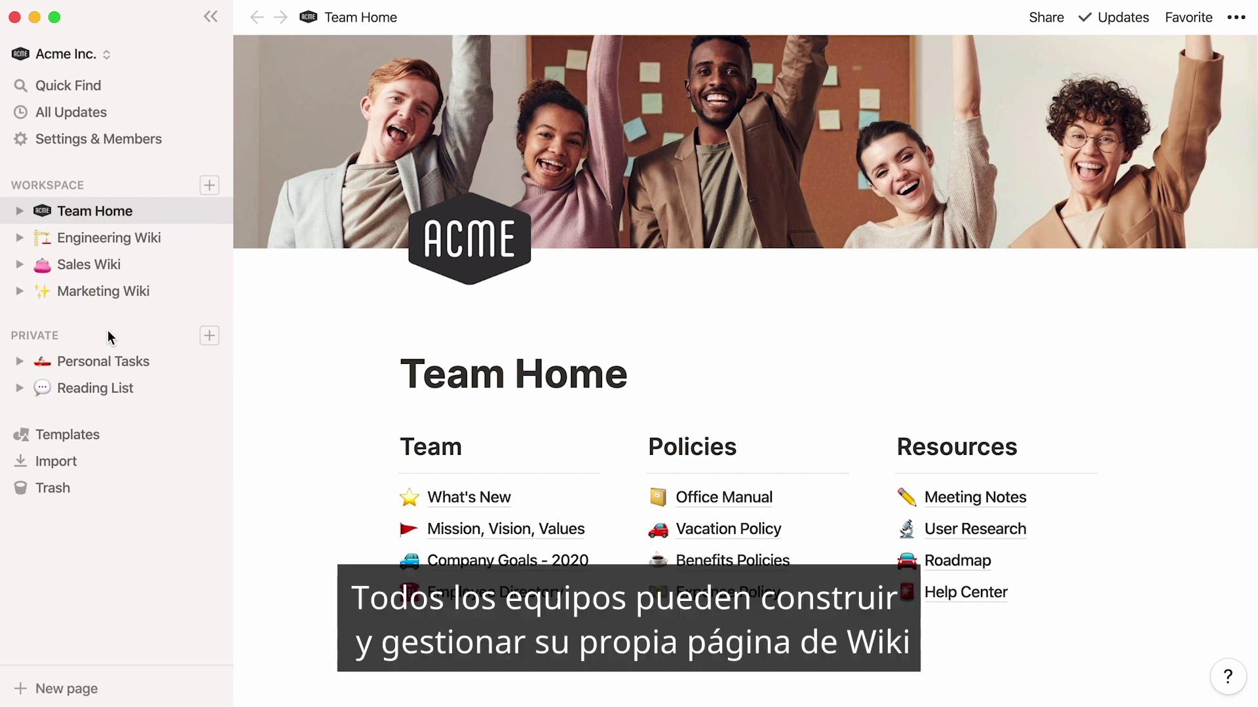
Browse the Engineering Wiki and Sales Wiki pages, ending on the Marketing Wiki.
left_click(170, 245)
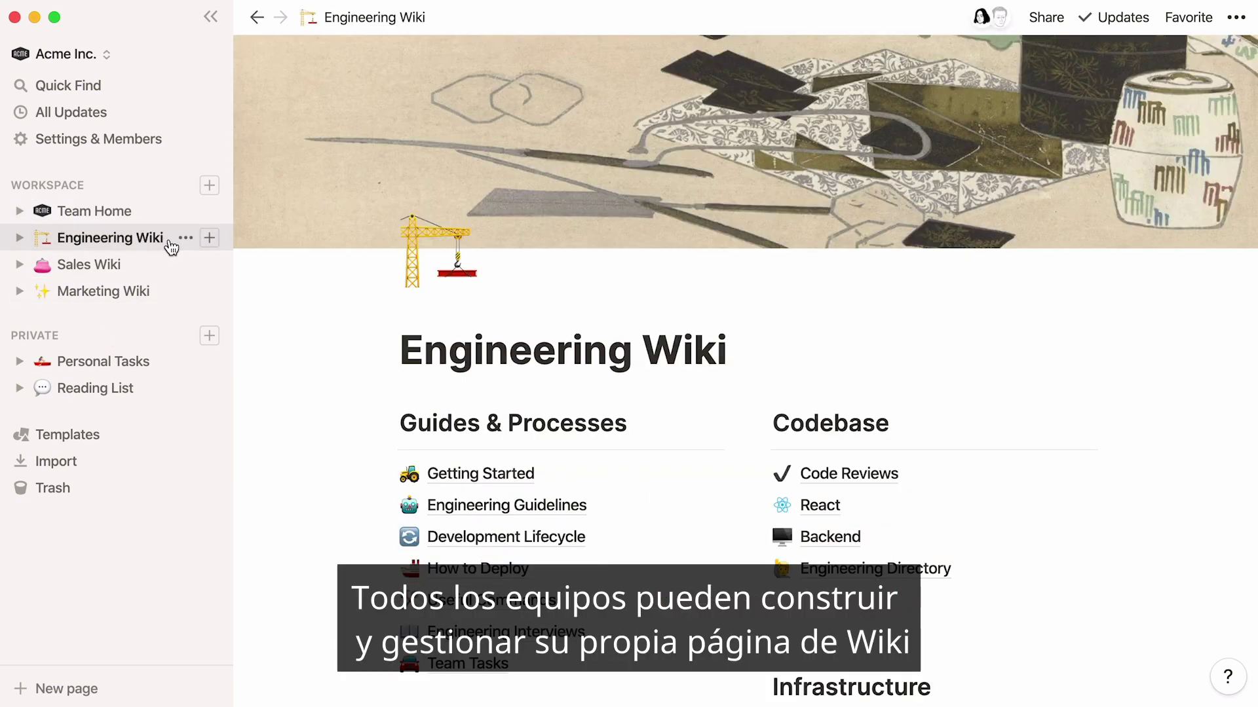
left_click(164, 268)
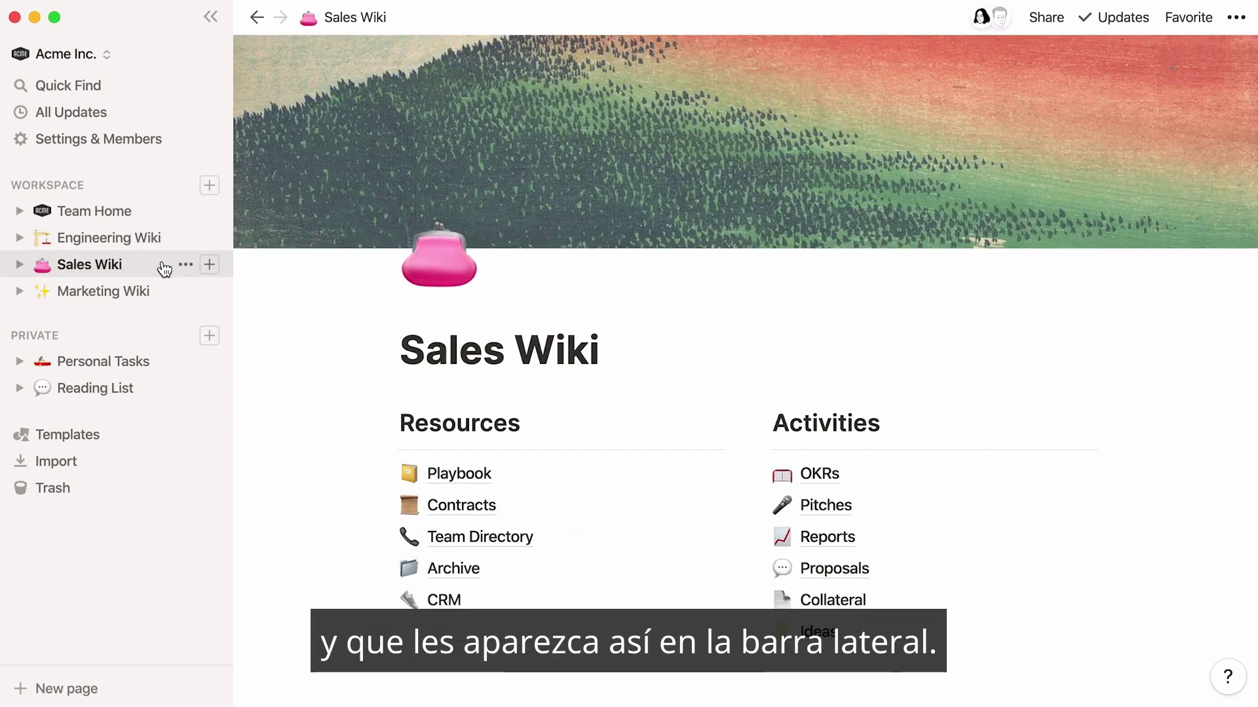
left_click(165, 294)
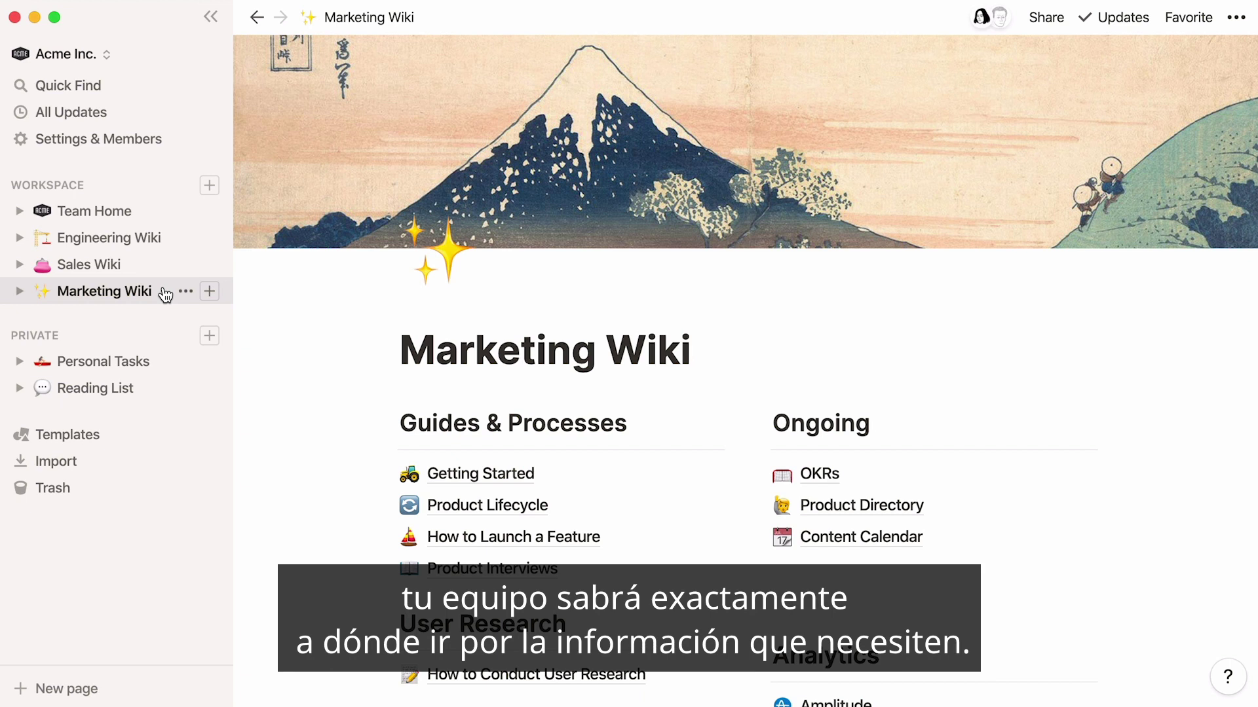
Search 'content' to open Content Calendar, then return to Team Home with the sidebar collapsed.
left_click(162, 91)
type("content")
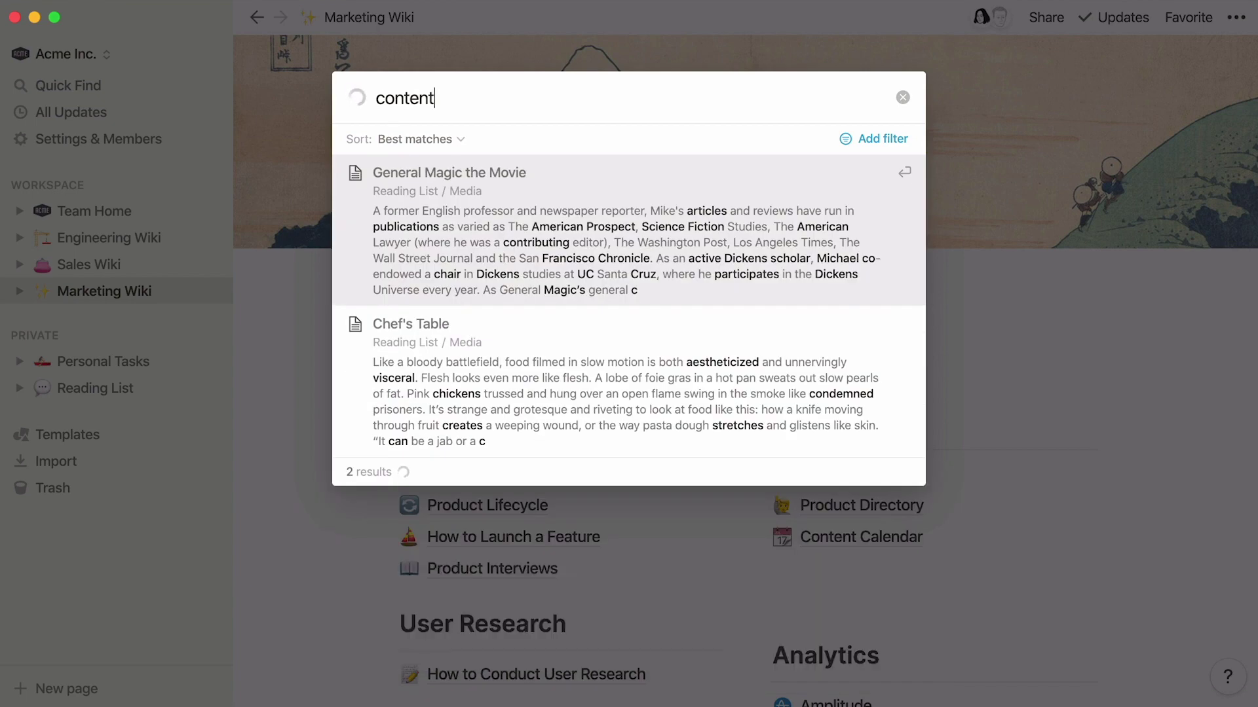
left_click(485, 191)
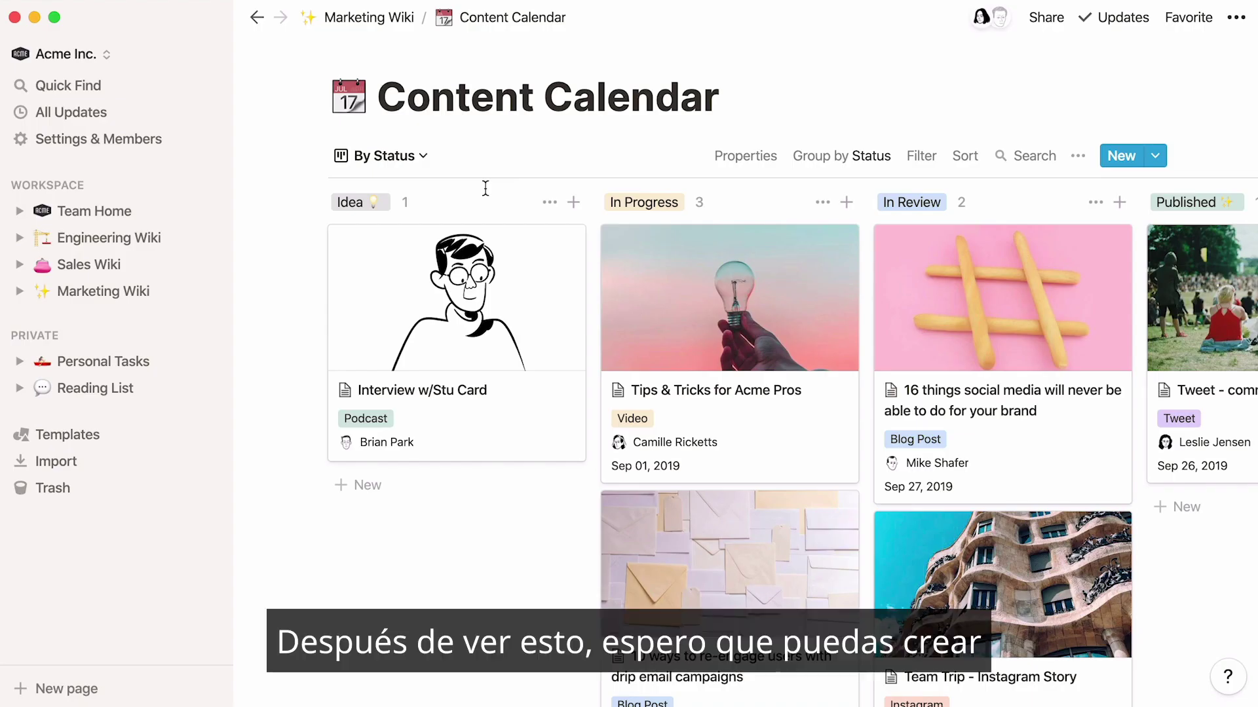
left_click(145, 209)
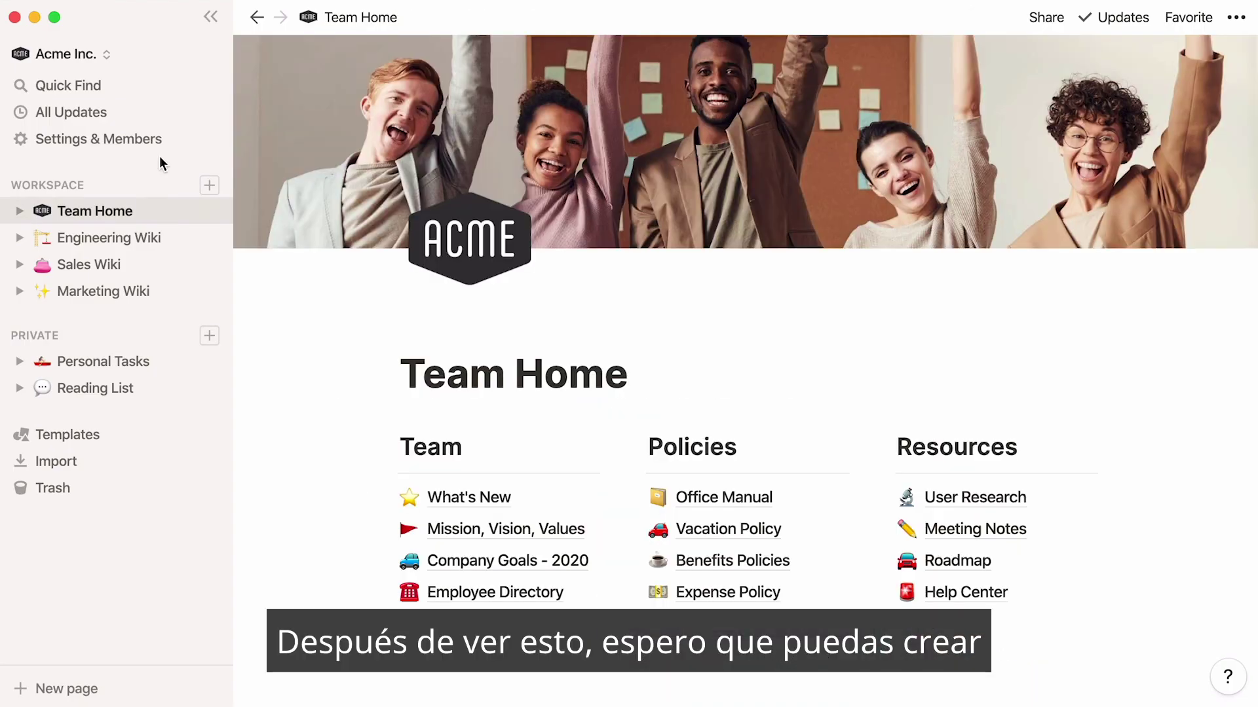
left_click(209, 18)
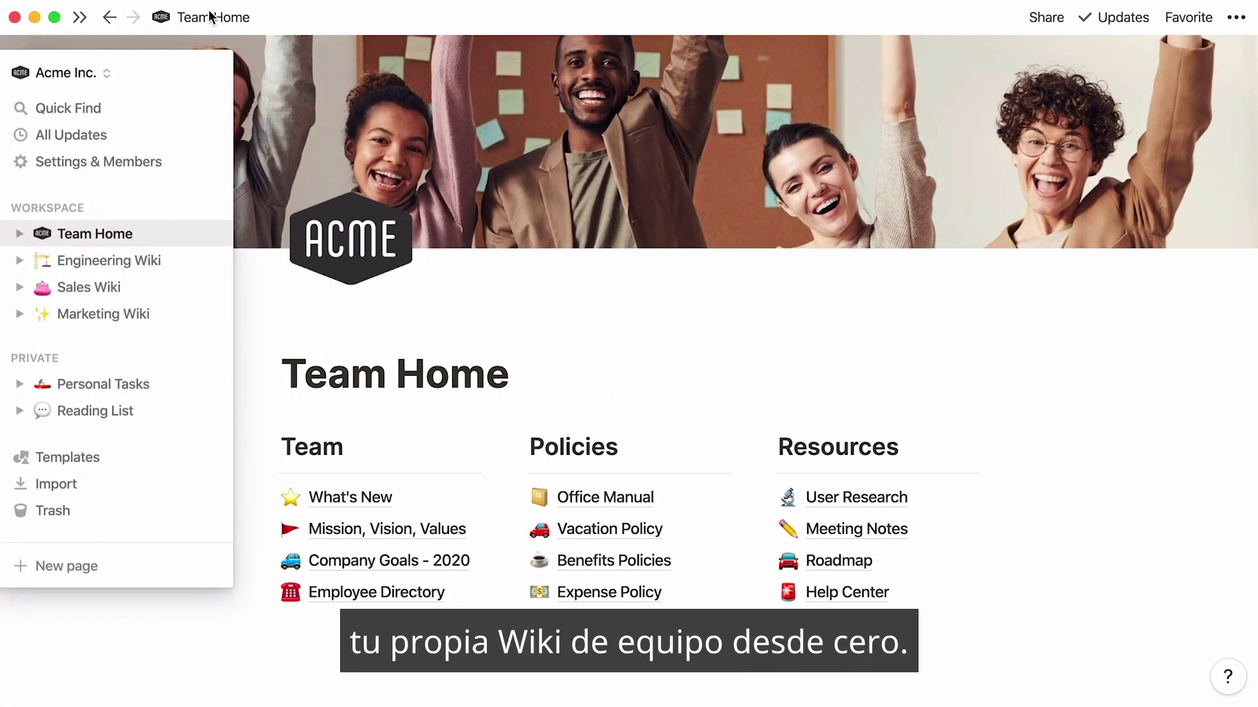